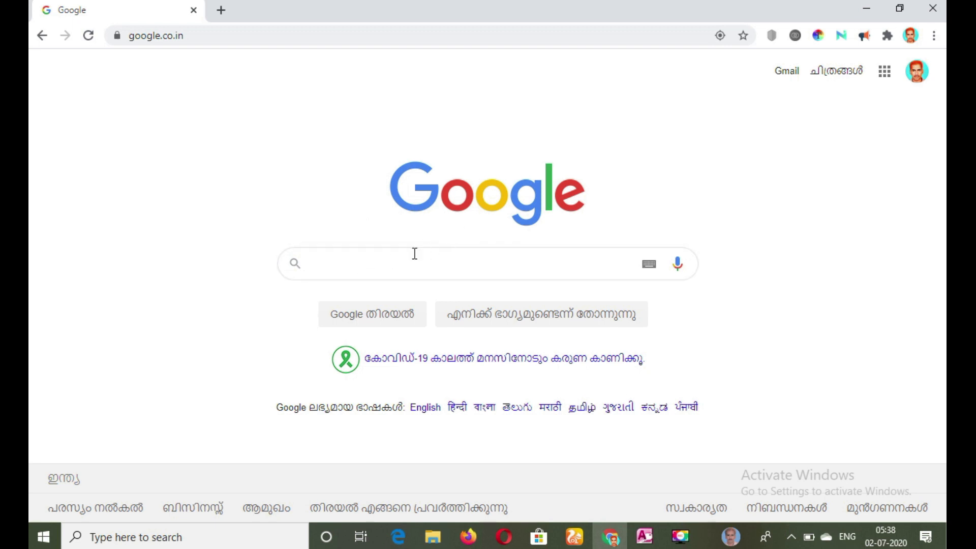
# - Search Google for "itr efiling", open the Income Tax Department e-Filing home page and dismiss its bank account pre-validation notice
pyautogui.click(356, 262)
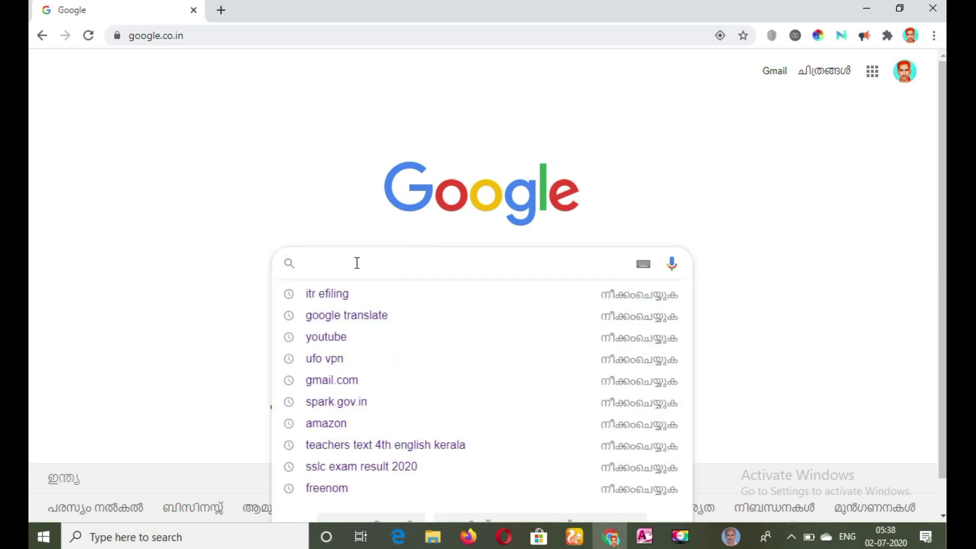
pyautogui.write('e')
pyautogui.press('BackSpace')
pyautogui.write('ITR')
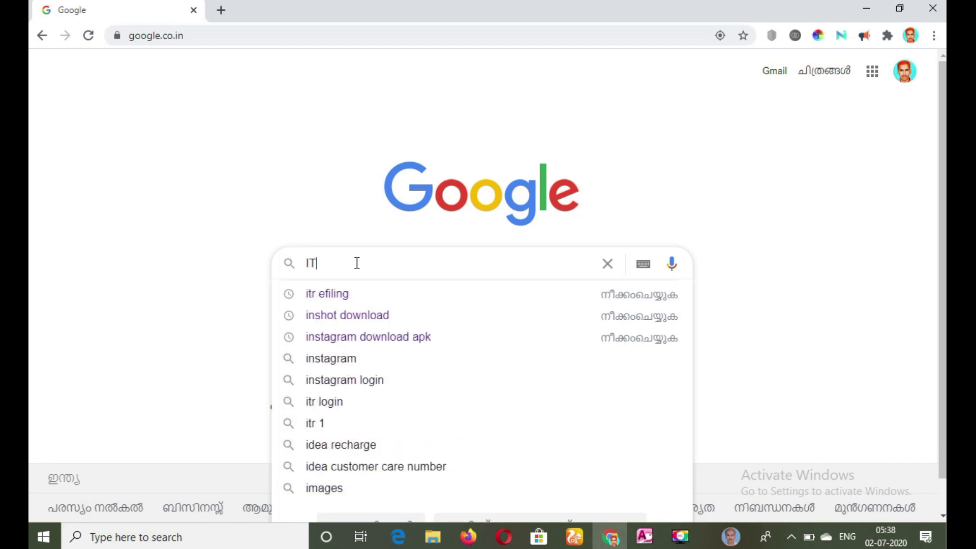
pyautogui.click(340, 294)
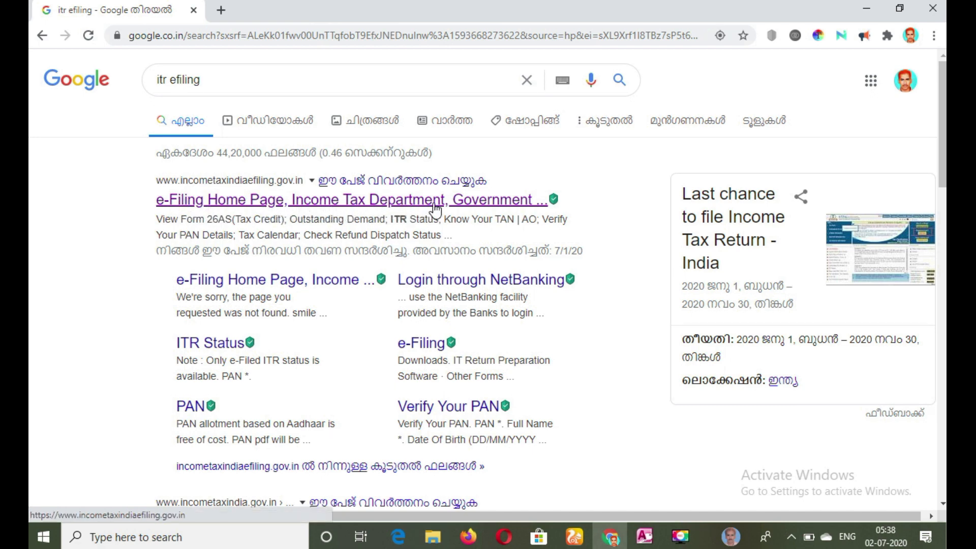
pyautogui.click(235, 205)
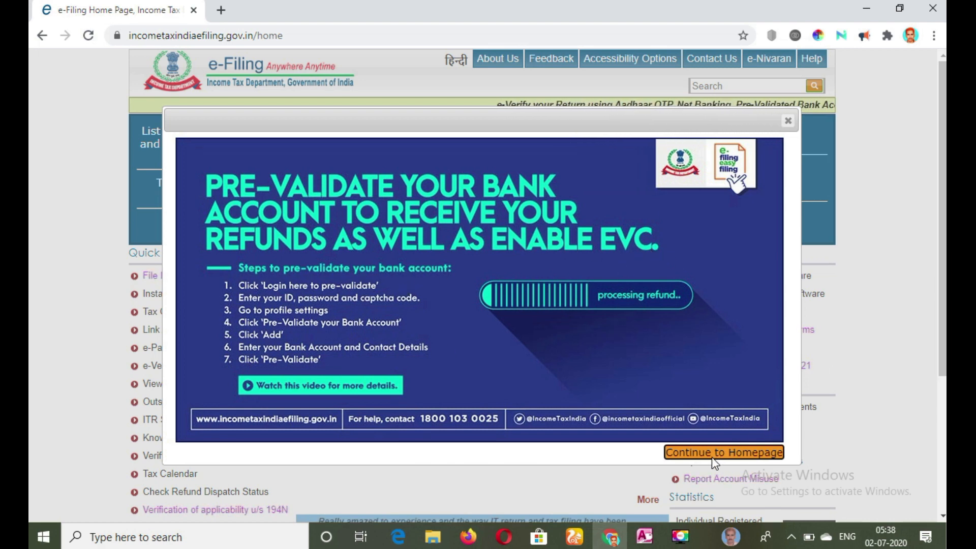
pyautogui.click(731, 452)
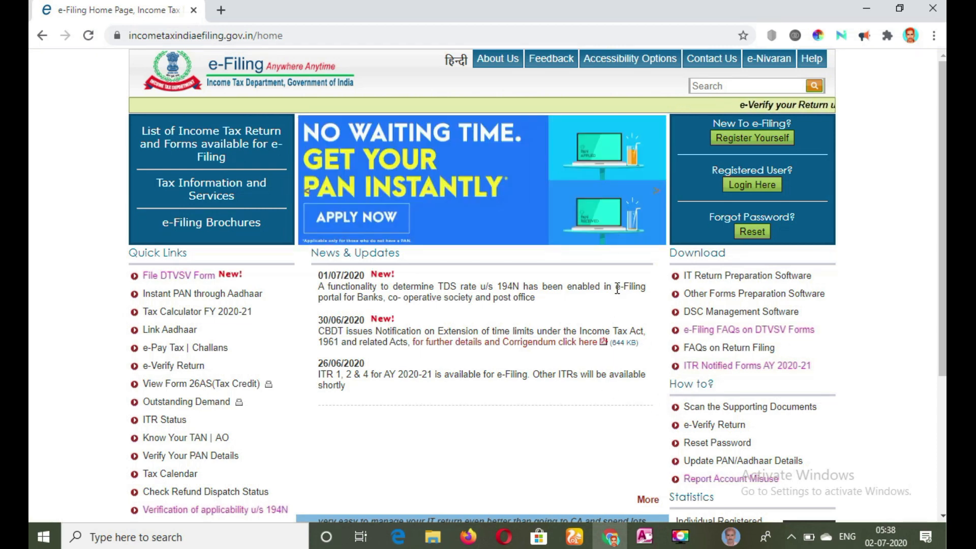
# - Start a new e-Filing registration with user type Individual and open its basic details form
pyautogui.click(747, 148)
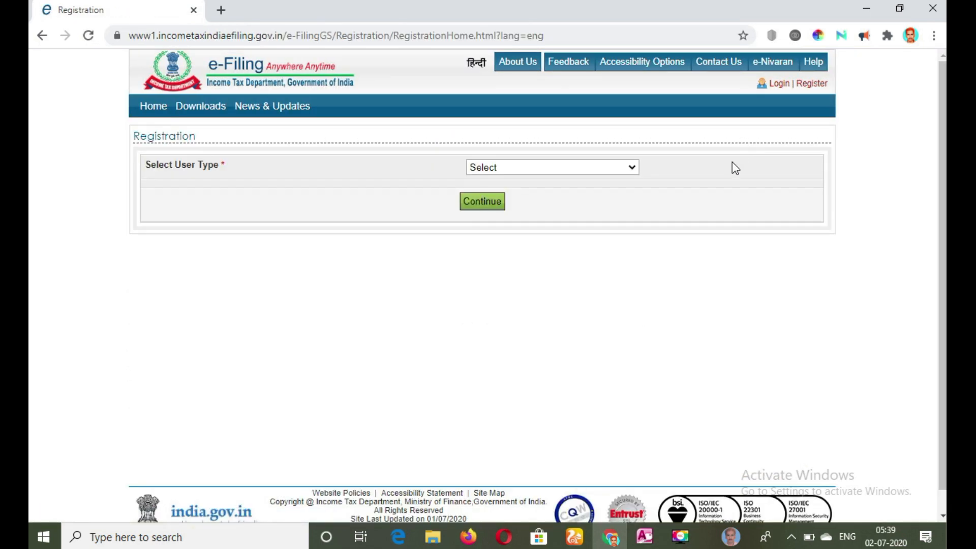
pyautogui.click(632, 167)
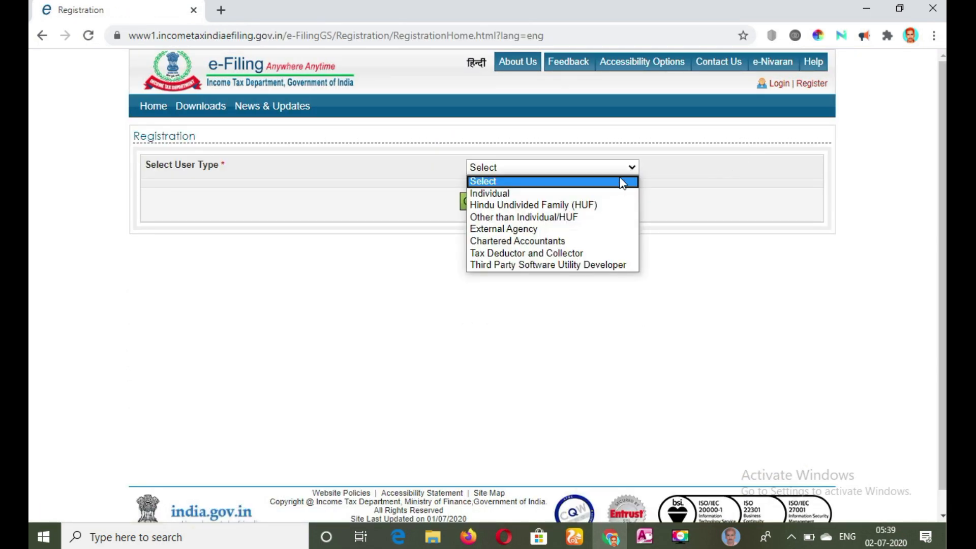
pyautogui.click(617, 194)
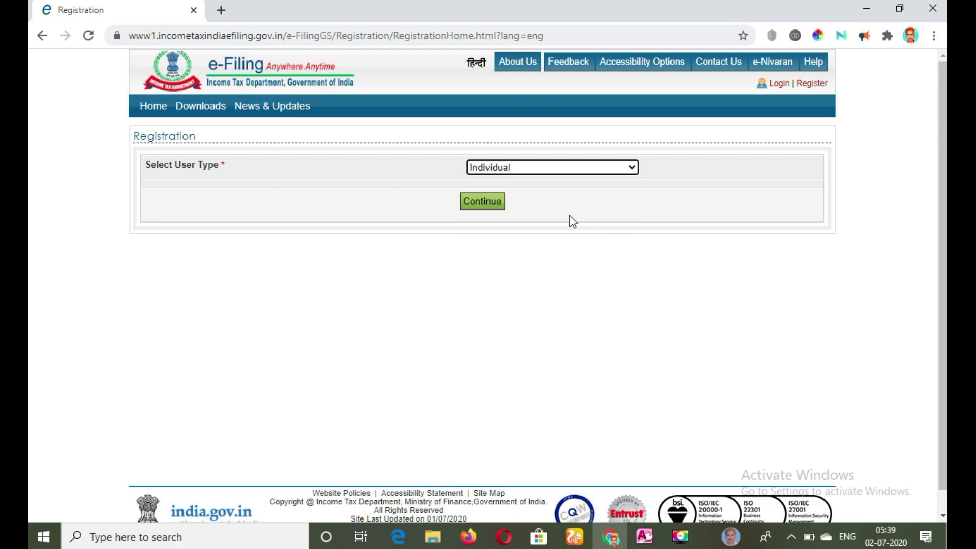
pyautogui.click(483, 202)
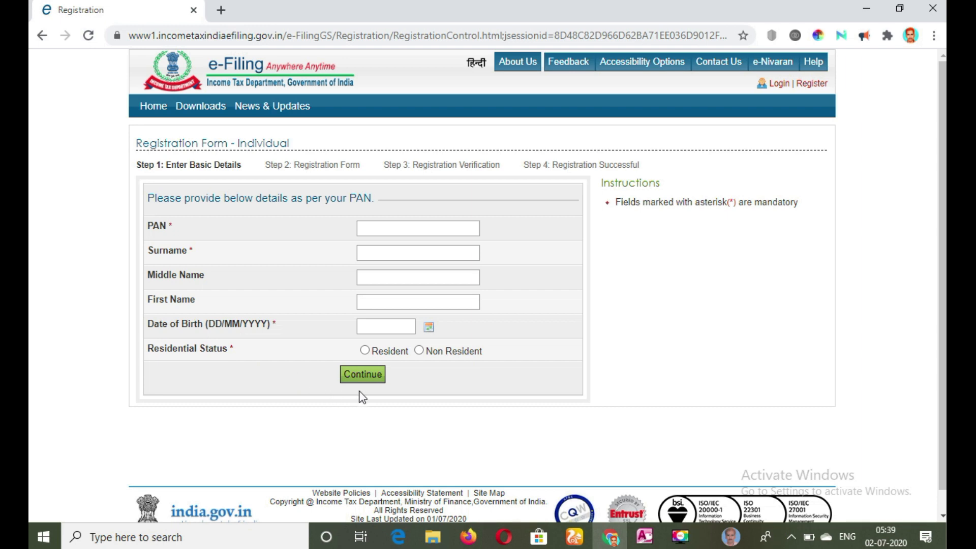
# - Log in to the existing e-Filing account and open Filing of Income Tax Return
pyautogui.click(781, 84)
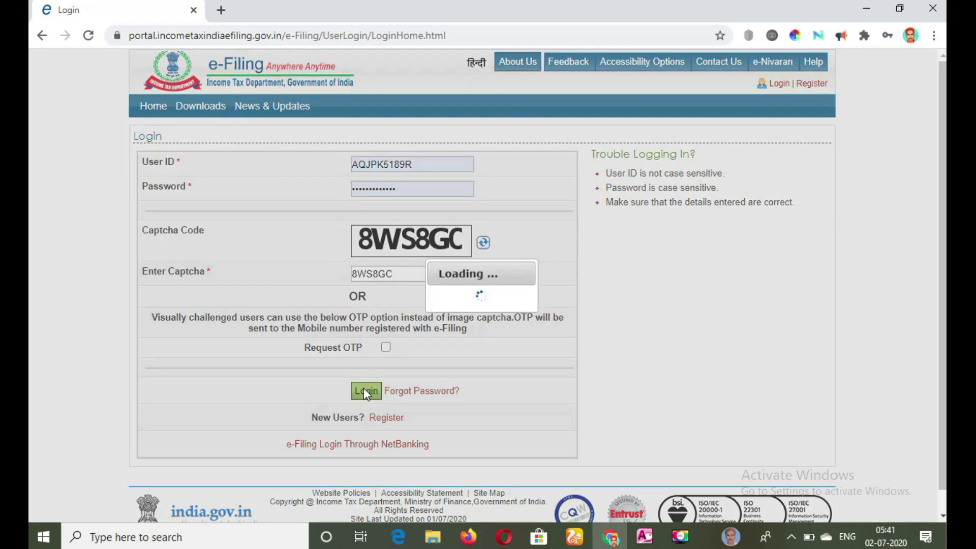
pyautogui.click(364, 388)
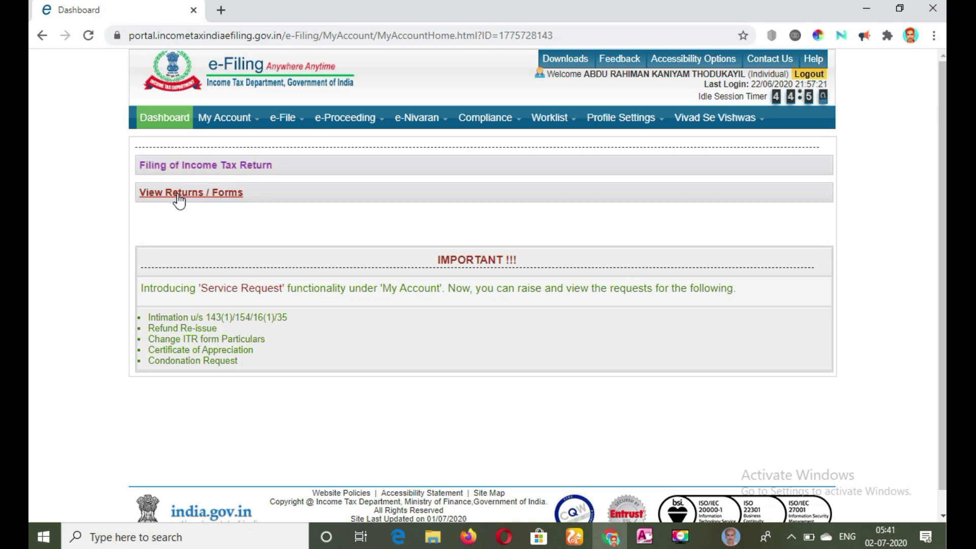
pyautogui.moveTo(283, 118)
pyautogui.moveTo(402, 116)
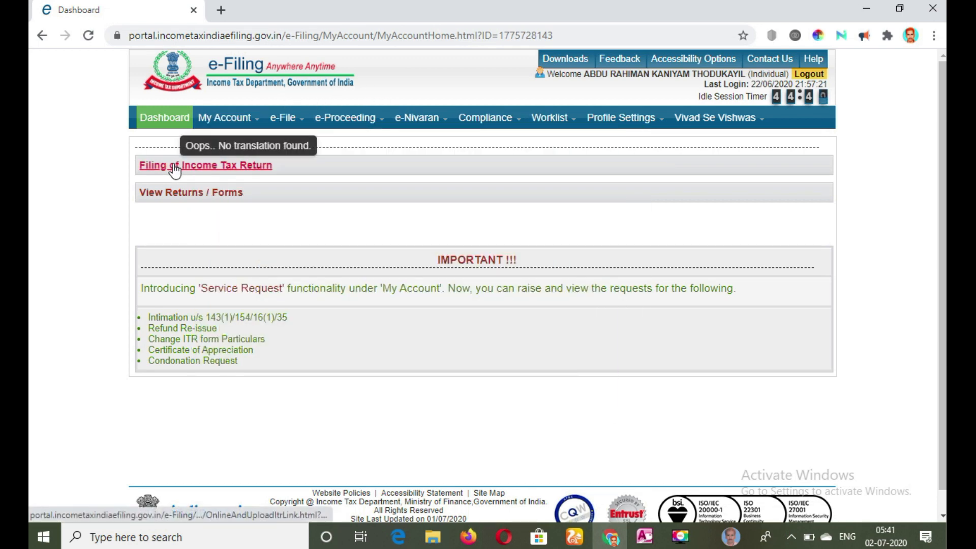
pyautogui.click(175, 167)
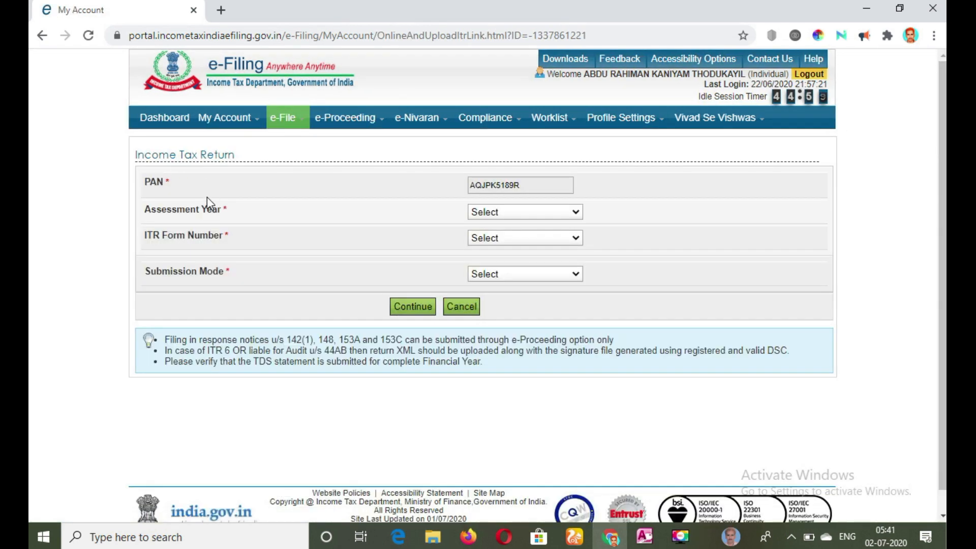
# - Set the return to assessment year 2020-21, form ITR-1, filing type Original/Revised Return and submission mode Prepare and Submit Online
pyautogui.click(573, 212)
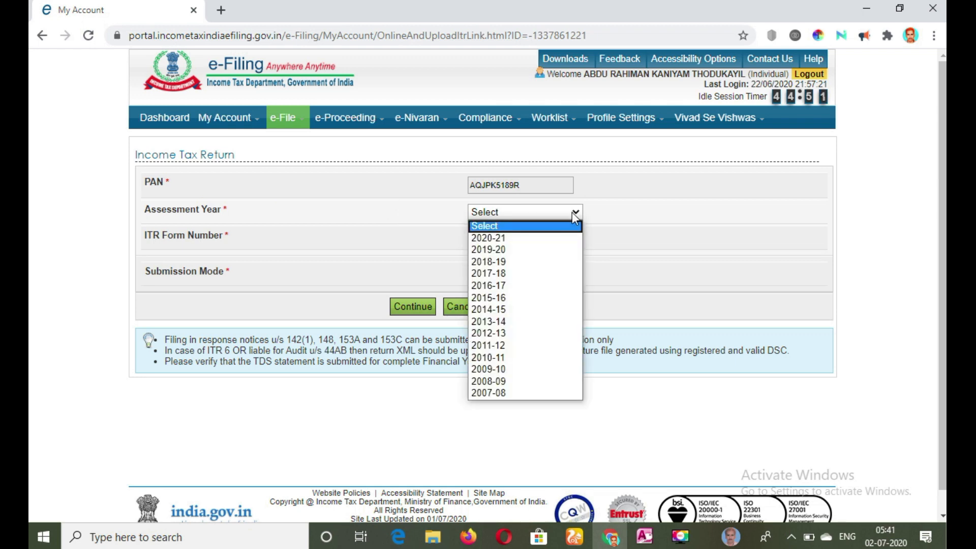
pyautogui.click(558, 239)
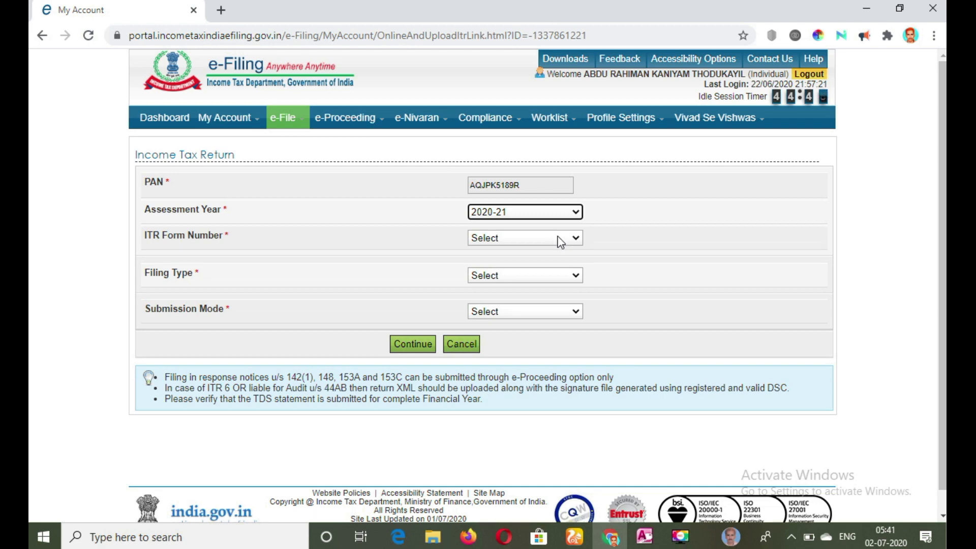
pyautogui.click(559, 239)
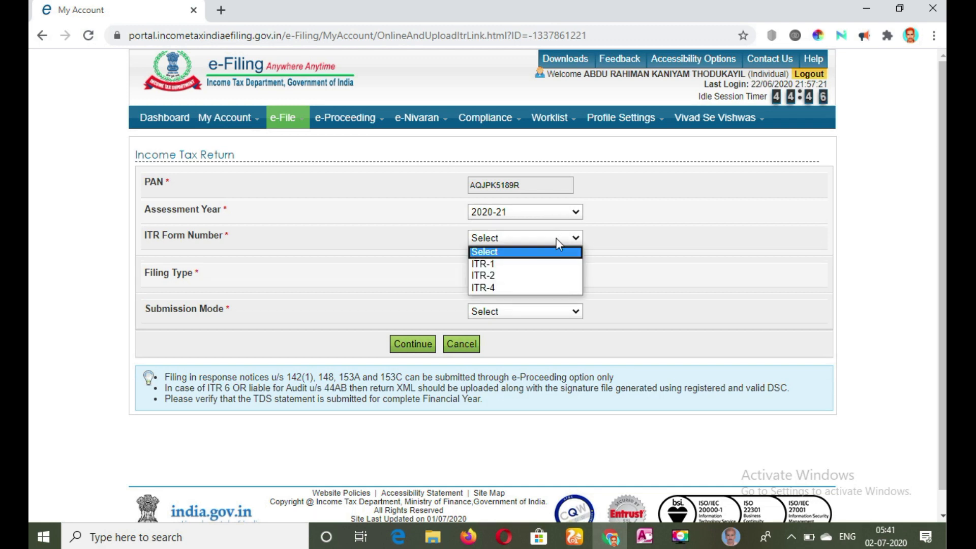
pyautogui.click(539, 261)
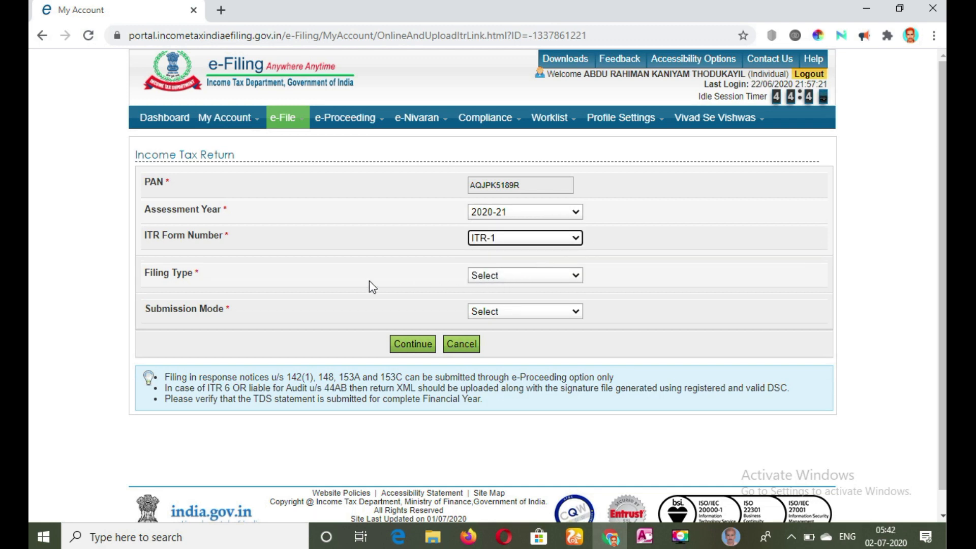
pyautogui.click(489, 279)
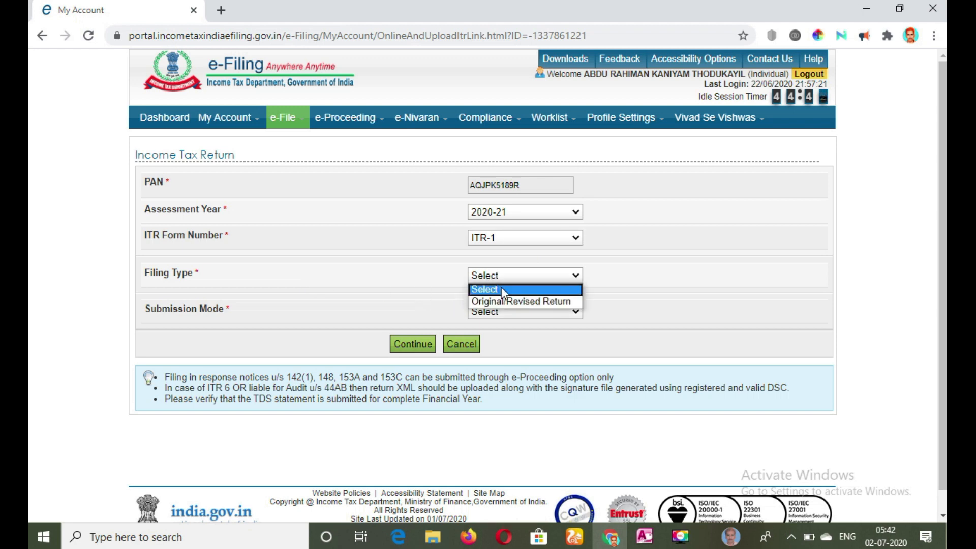
pyautogui.click(527, 302)
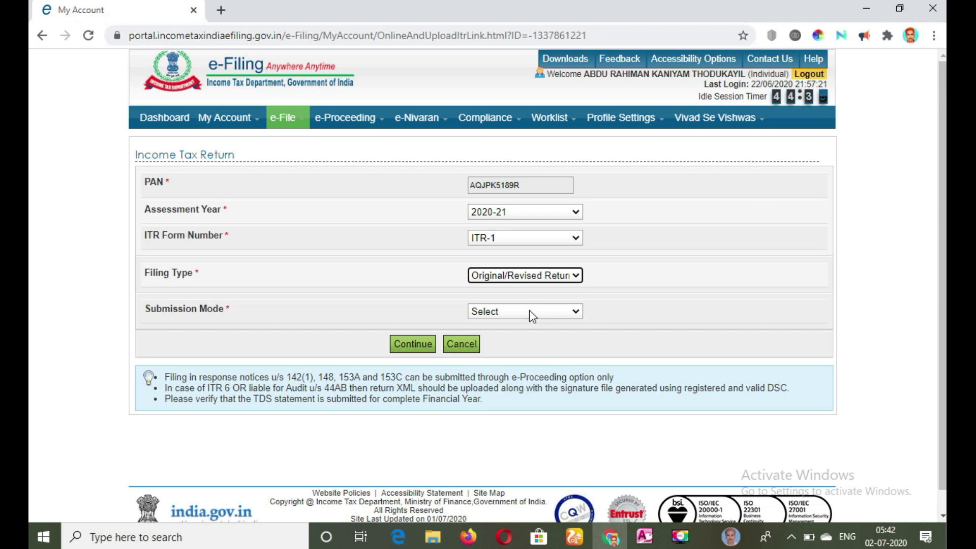
pyautogui.click(529, 314)
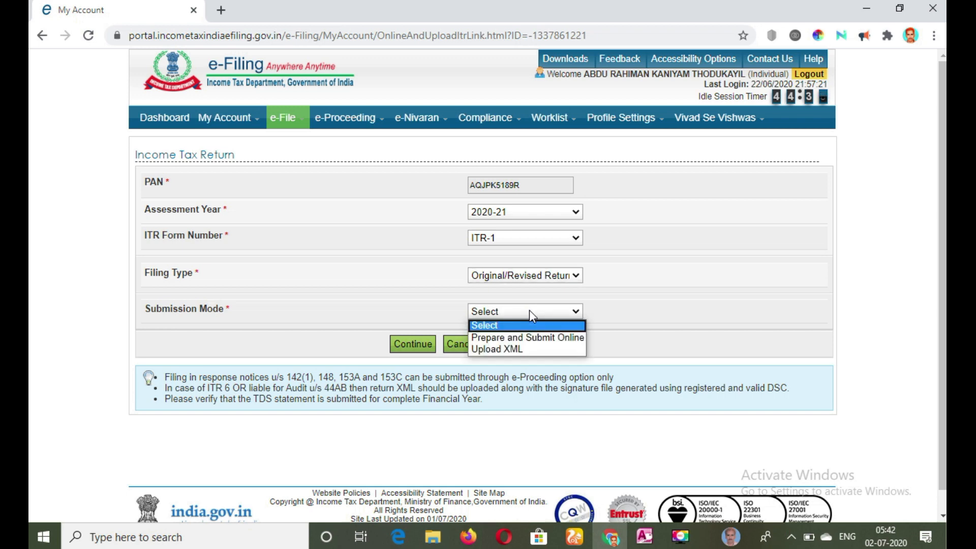
pyautogui.click(531, 338)
# - Choose the prevalidated Canara Bank account for refund credit and agree to the prefill consent to load the ITR-1 form
pyautogui.scroll(-3, 599, 281)
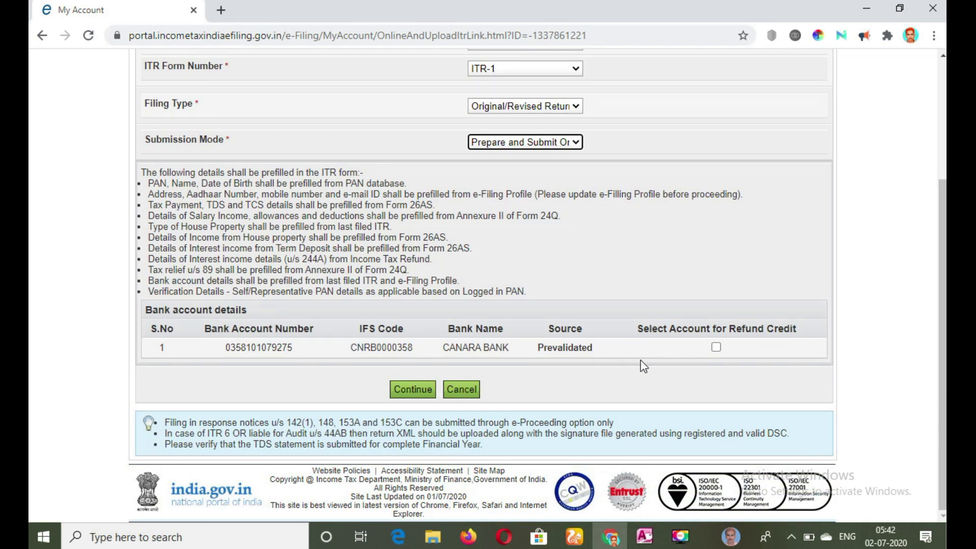
pyautogui.click(716, 349)
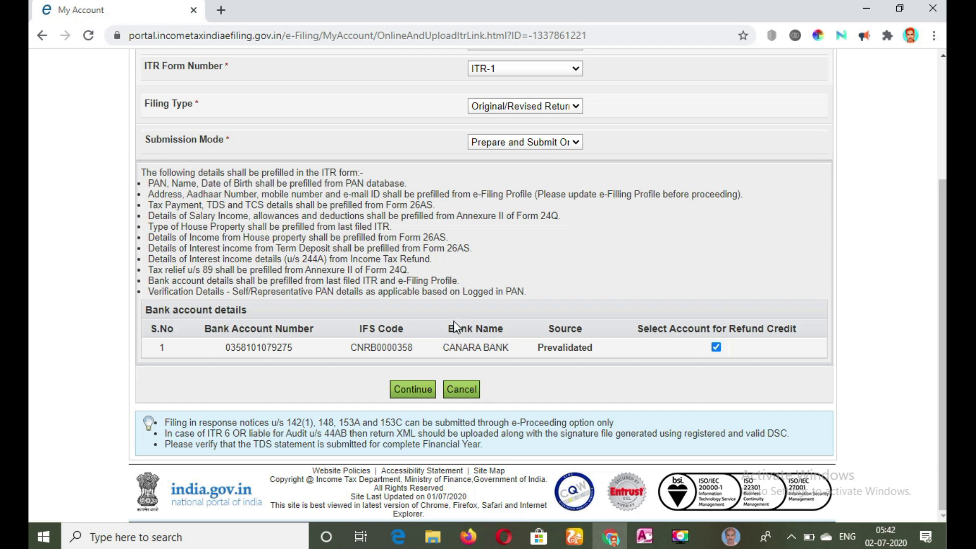
pyautogui.click(415, 389)
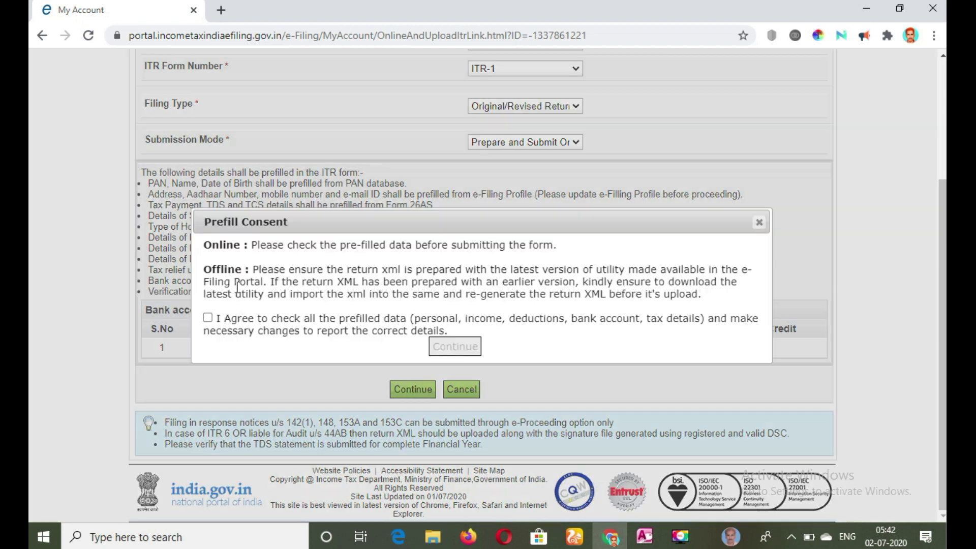
pyautogui.click(207, 318)
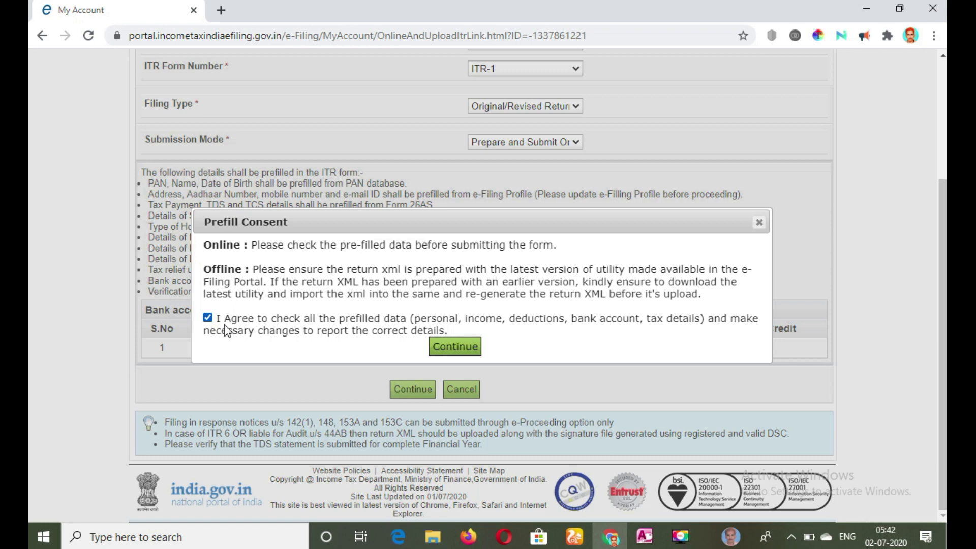
pyautogui.click(450, 349)
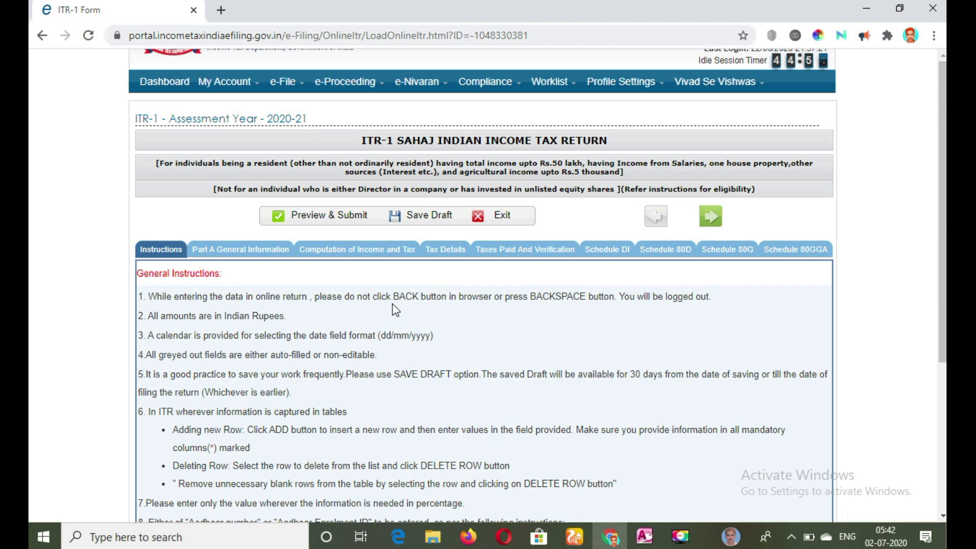
# - Proceed past the ITR-1 general instructions to Part A General Information
pyautogui.scroll(-5, 396, 310)
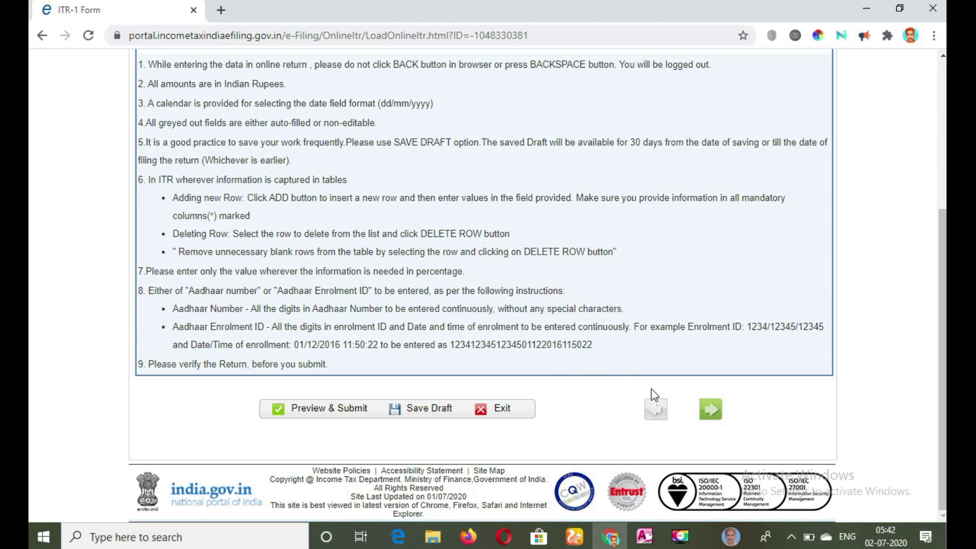
pyautogui.click(710, 411)
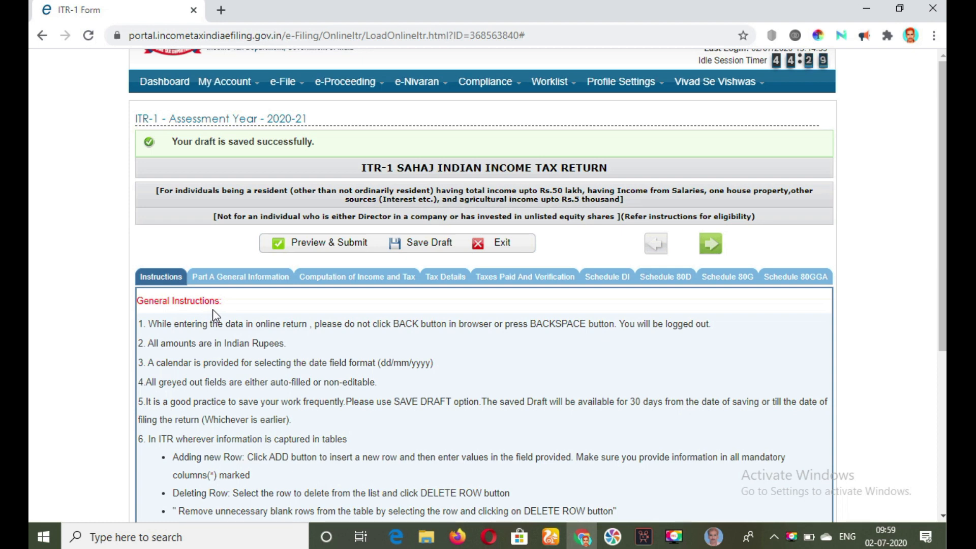
pyautogui.click(709, 248)
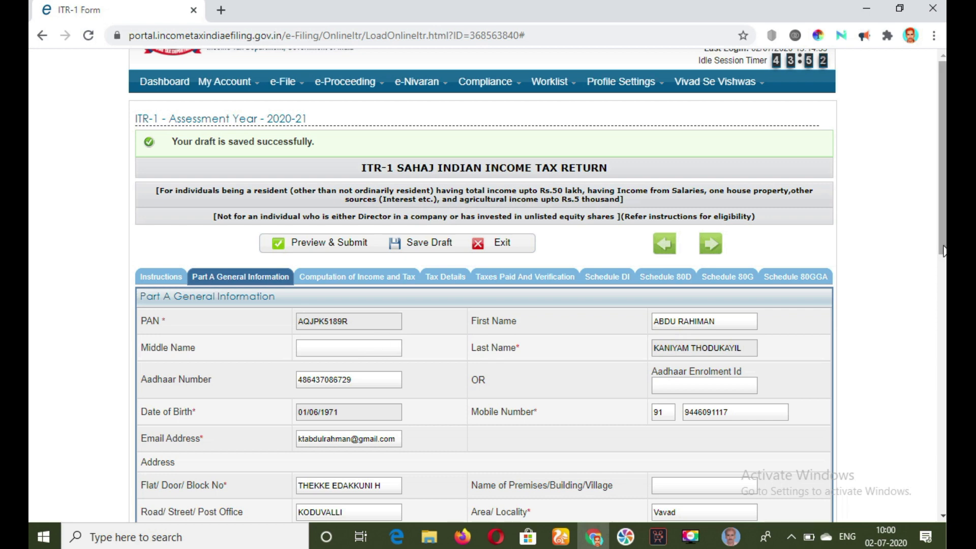
# - Set the nature of employment to State Government in Part A General Information
pyautogui.moveTo(943, 250); pyautogui.dragTo(932, 413)
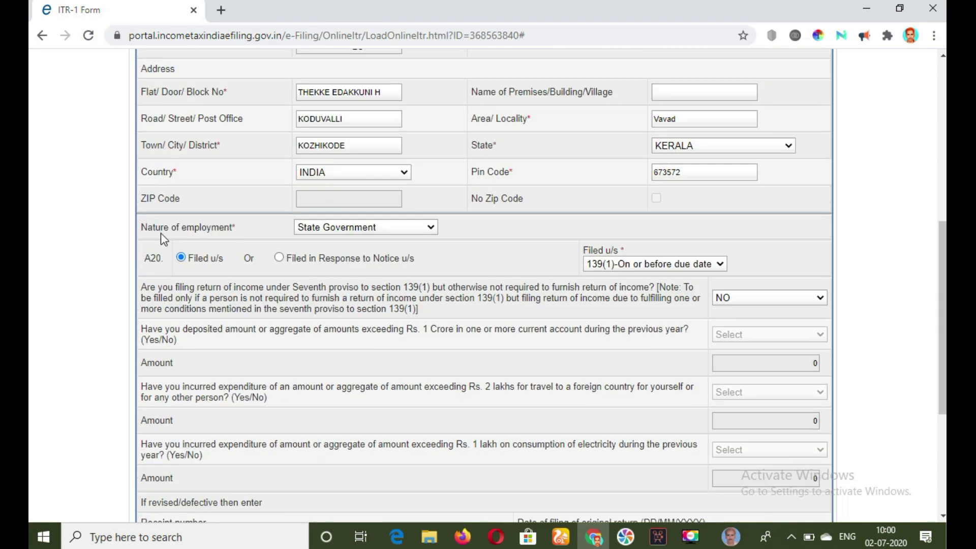
pyautogui.click(386, 231)
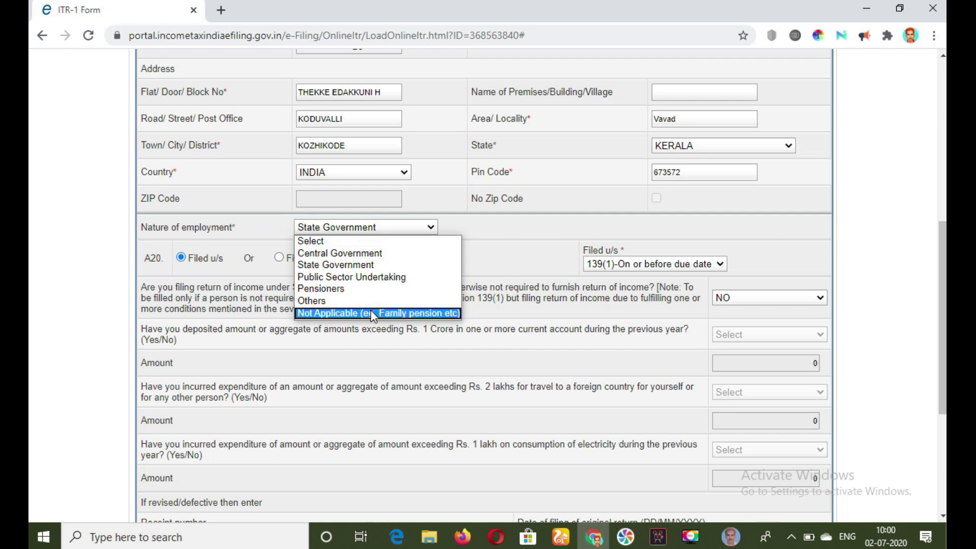
pyautogui.click(355, 265)
pyautogui.press('Return')
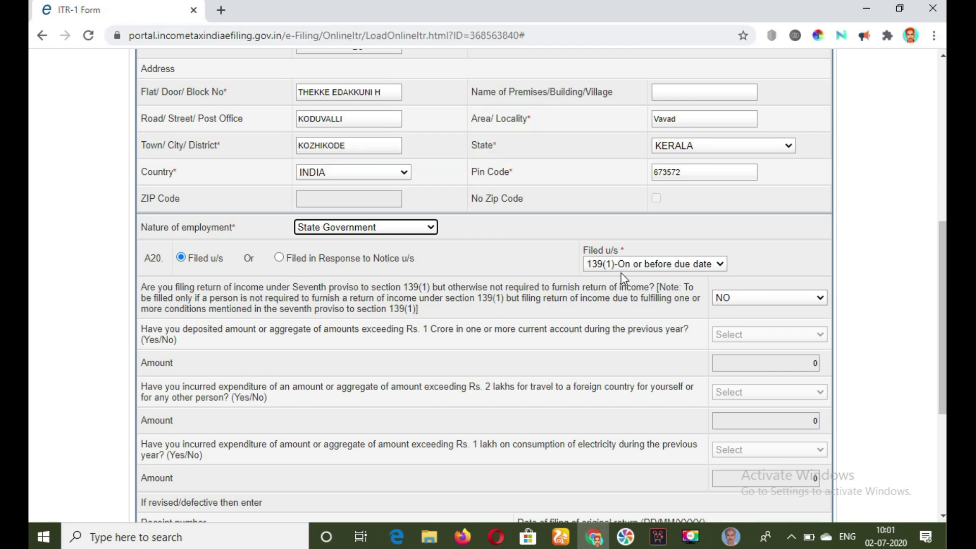
# - Review the Filed u/s options, keeping 139(1)-On or before due date, and answer YES to the Seventh proviso question
pyautogui.click(719, 264)
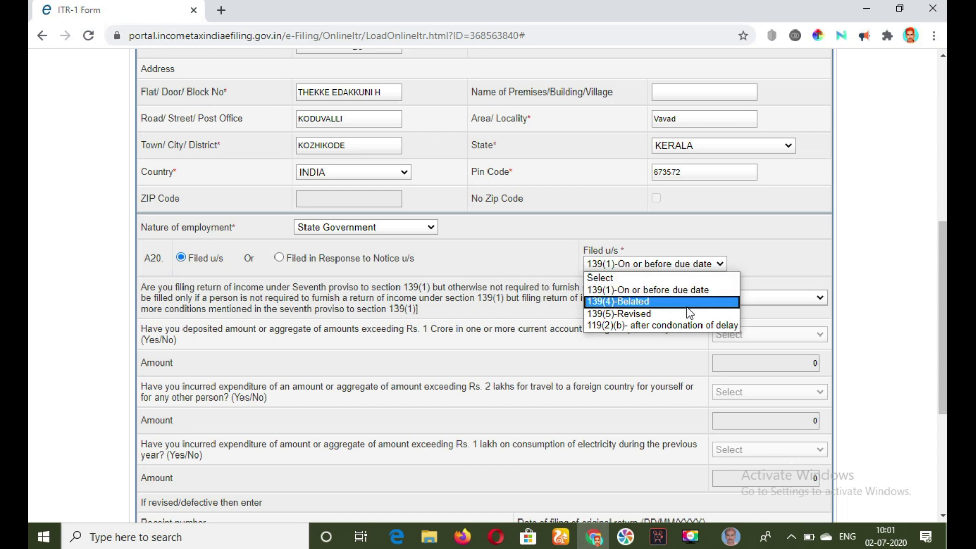
pyautogui.click(239, 356)
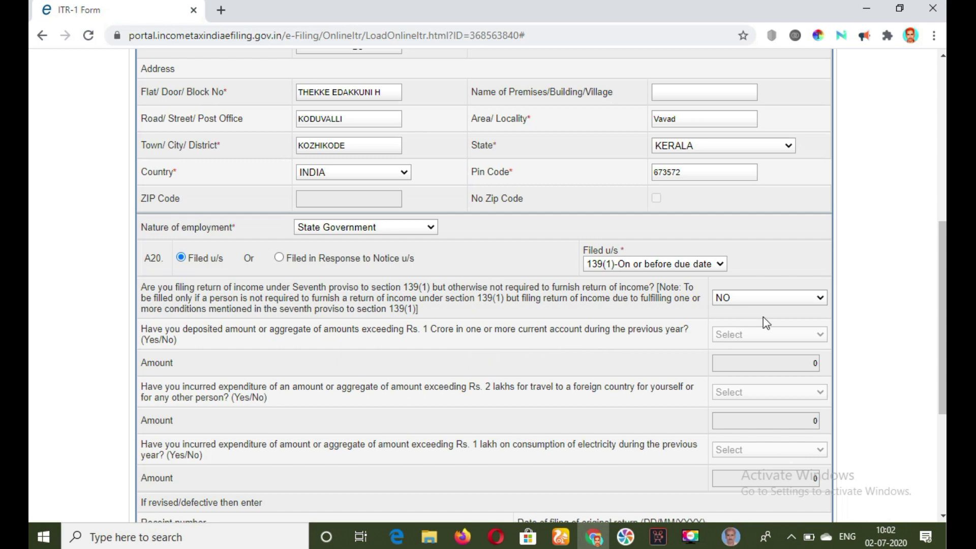
pyautogui.click(821, 299)
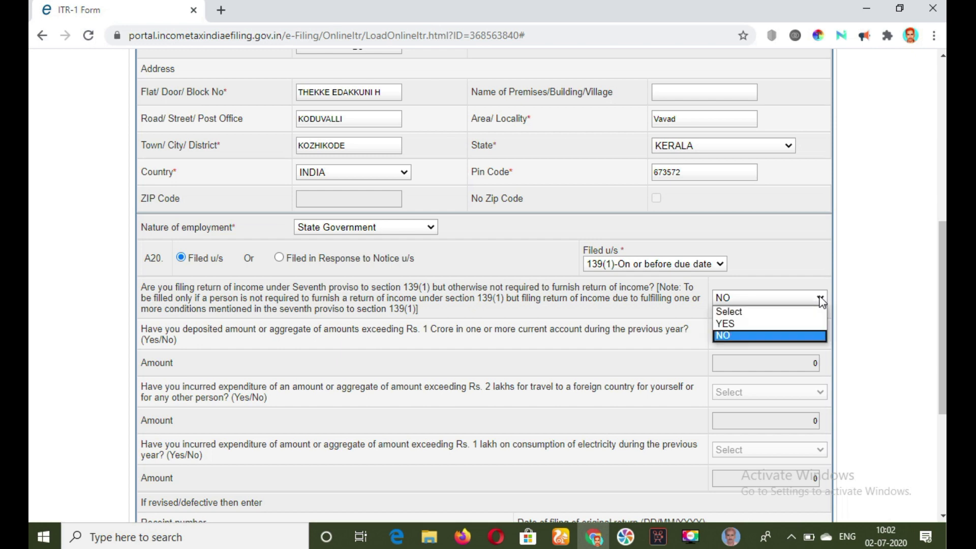
pyautogui.click(797, 326)
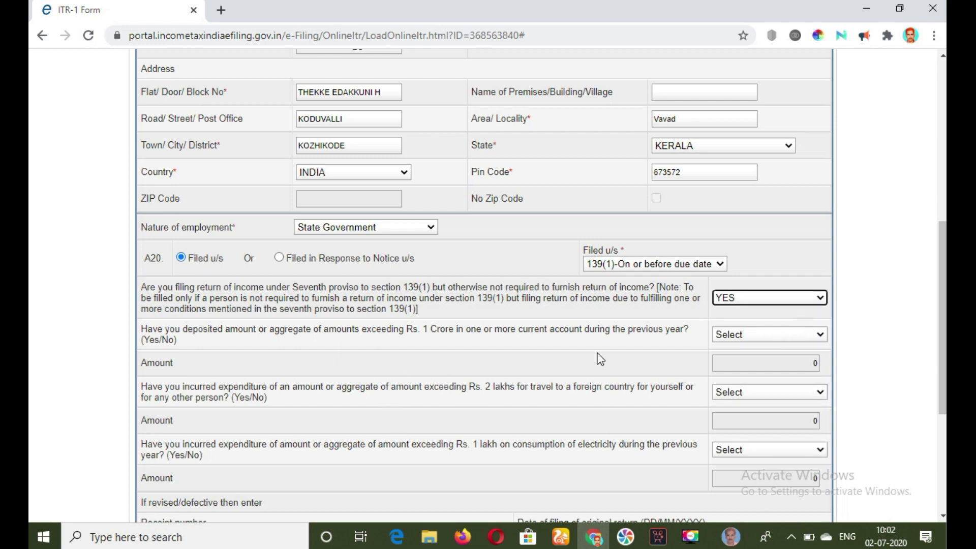
# - Answer YES to the Rs. 1 Crore current account deposit question, and change the Seventh proviso answer to NO
pyautogui.click(788, 333)
pyautogui.click(769, 359)
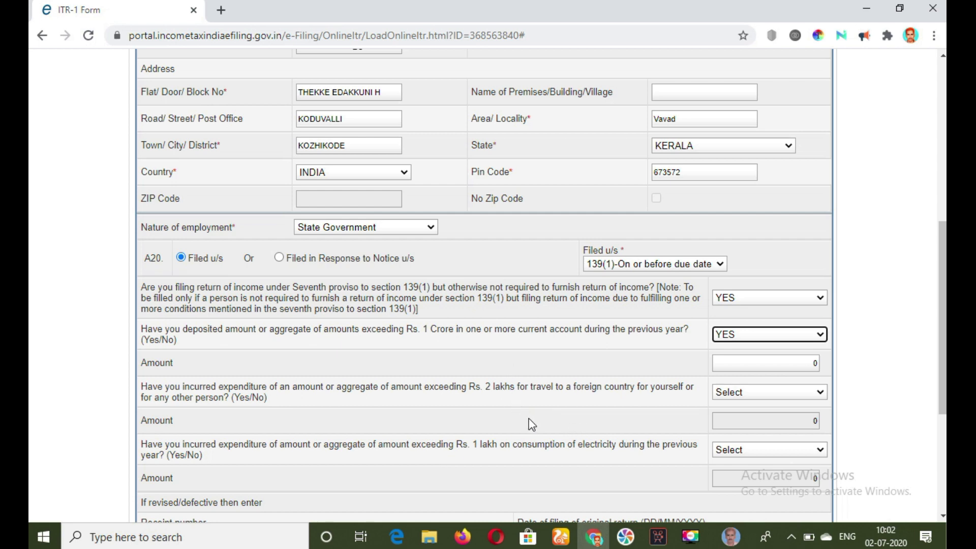
pyautogui.click(799, 303)
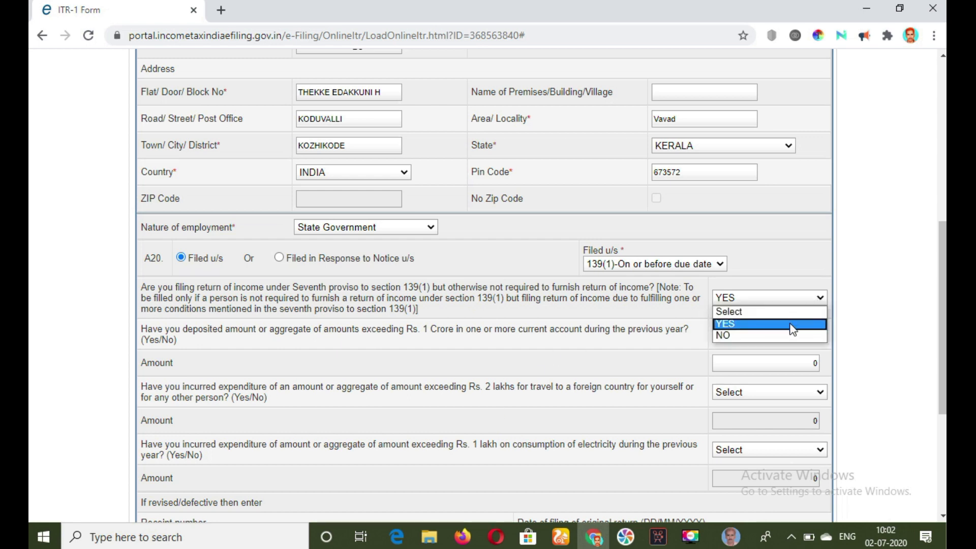
pyautogui.click(791, 336)
# - Proceed from Part A General Information to the start of the Computation of Income and Tax section
pyautogui.scroll(-4, 710, 431)
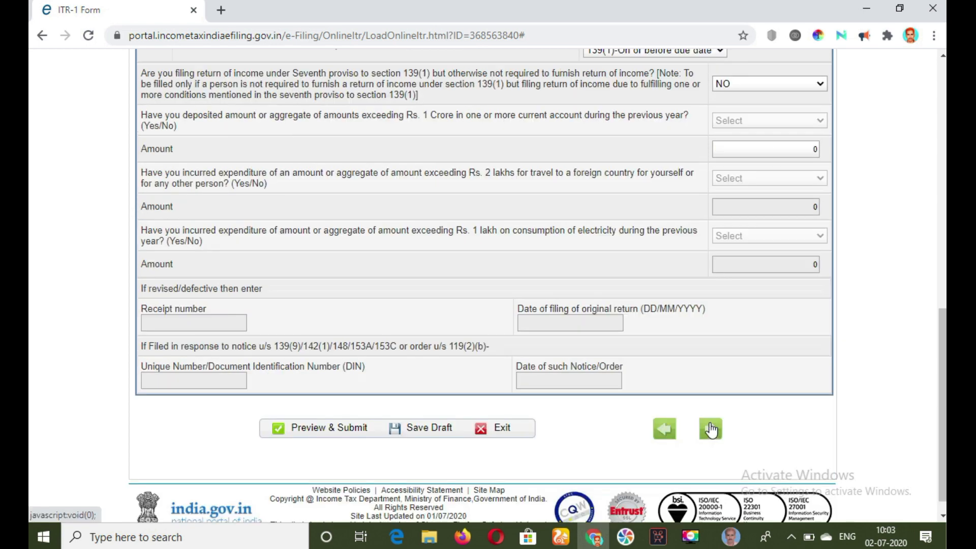
pyautogui.click(712, 431)
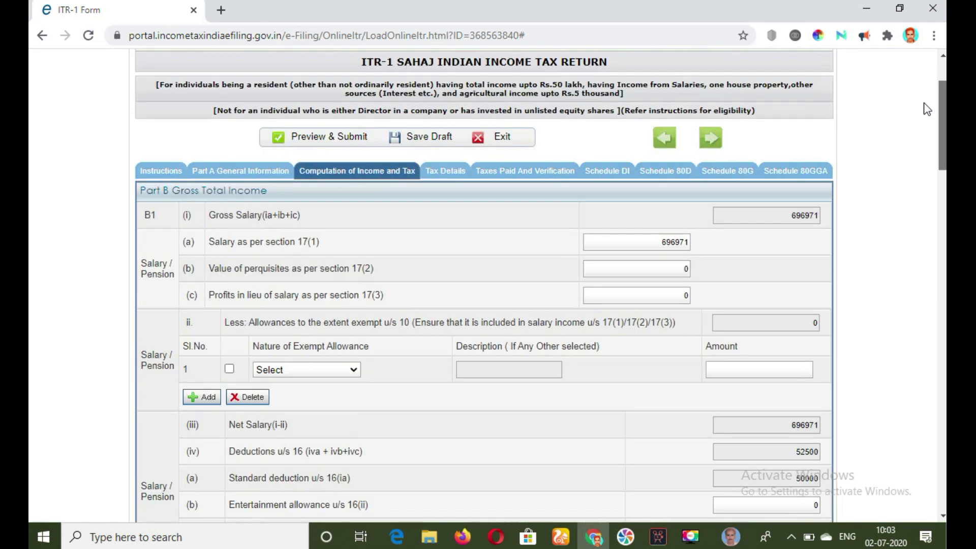
pyautogui.moveTo(924, 100); pyautogui.dragTo(924, 106)
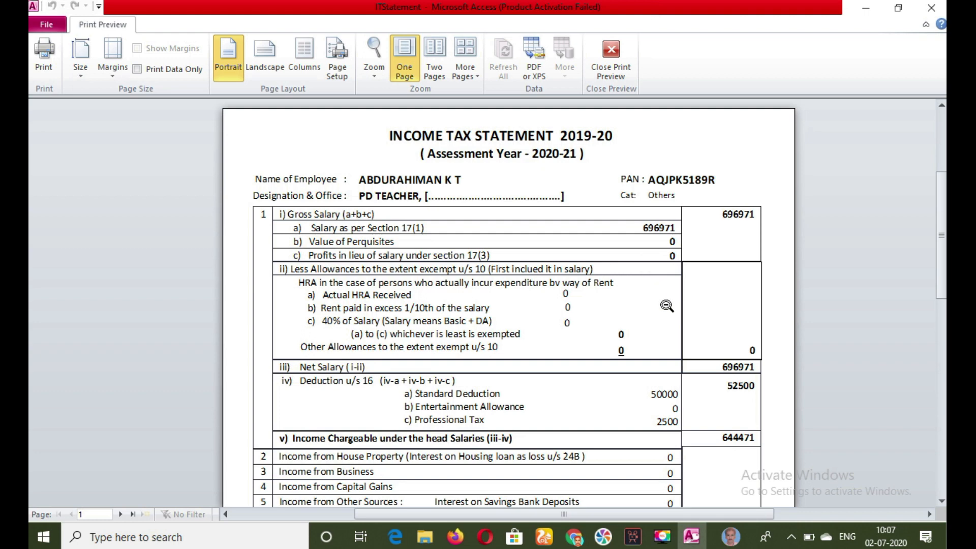
# - Save the draft return and compare the Part B salary figures with the income tax statement open in Microsoft Access
pyautogui.click(575, 537)
pyautogui.click(429, 112)
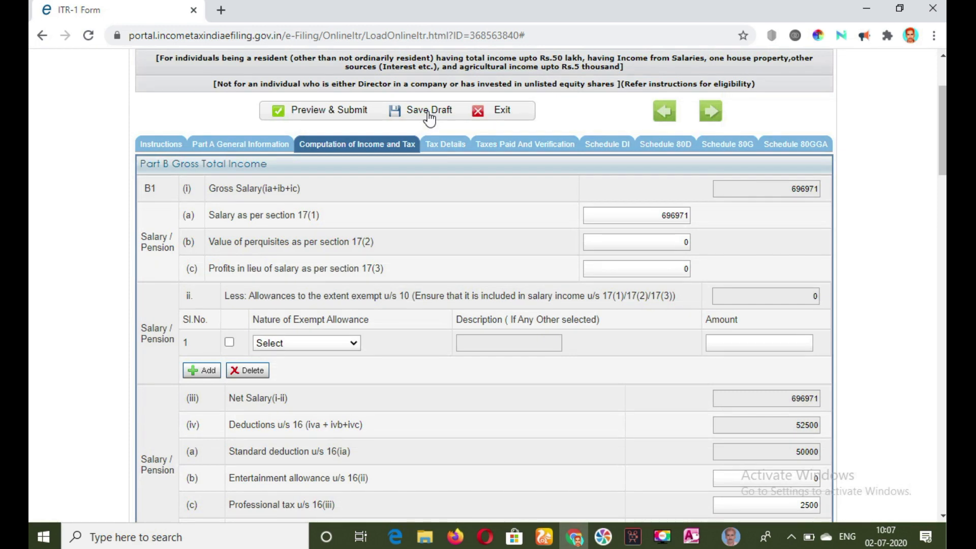
pyautogui.click(692, 537)
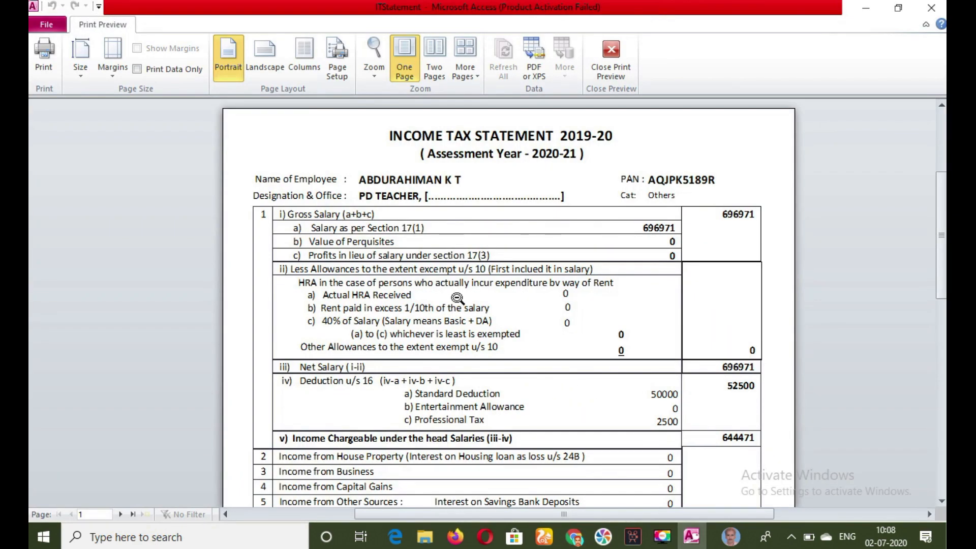
pyautogui.click(574, 537)
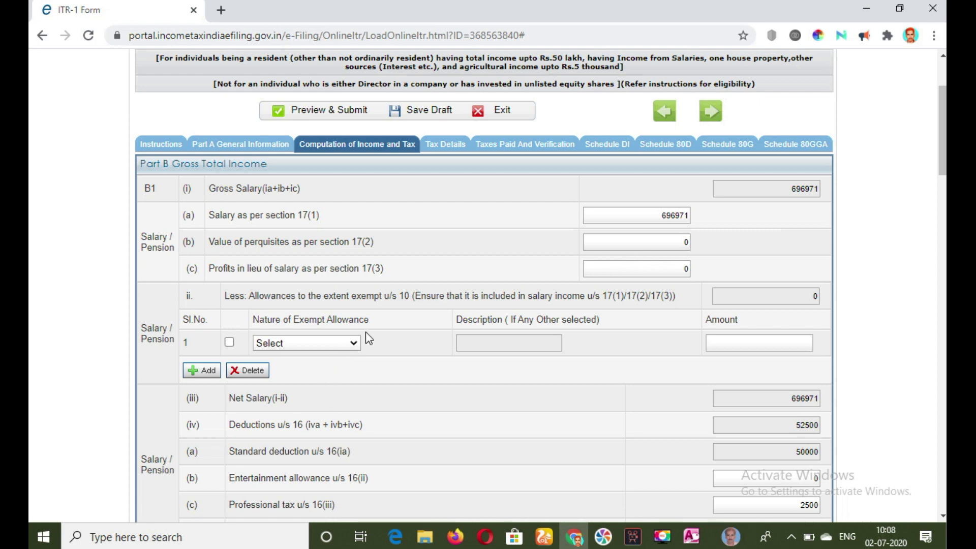
# - Examine the exempt allowance, house property and other-sources income options in Part B, and the Part C deduction amounts
pyautogui.click(354, 344)
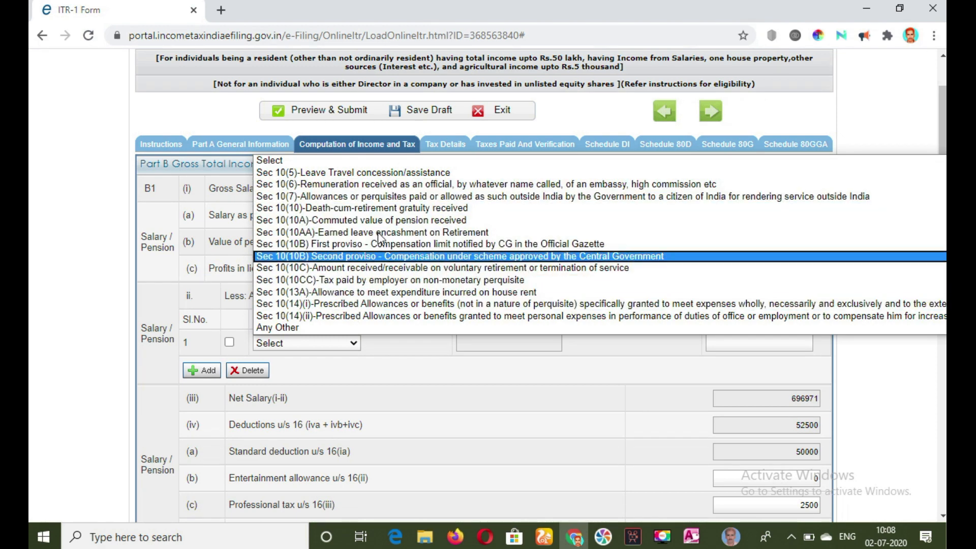
pyautogui.click(564, 354)
pyautogui.scroll(-4, 285, 274)
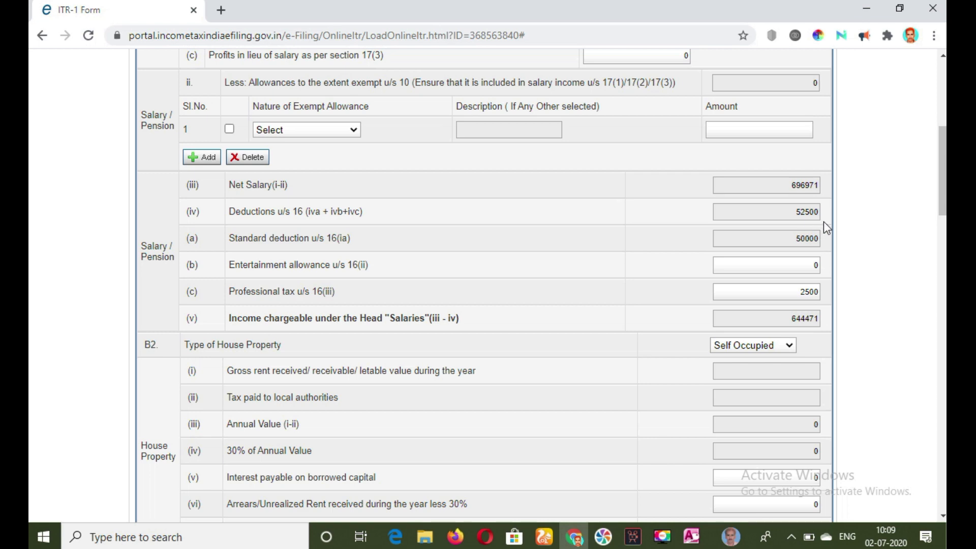
pyautogui.moveTo(940, 160); pyautogui.dragTo(941, 155)
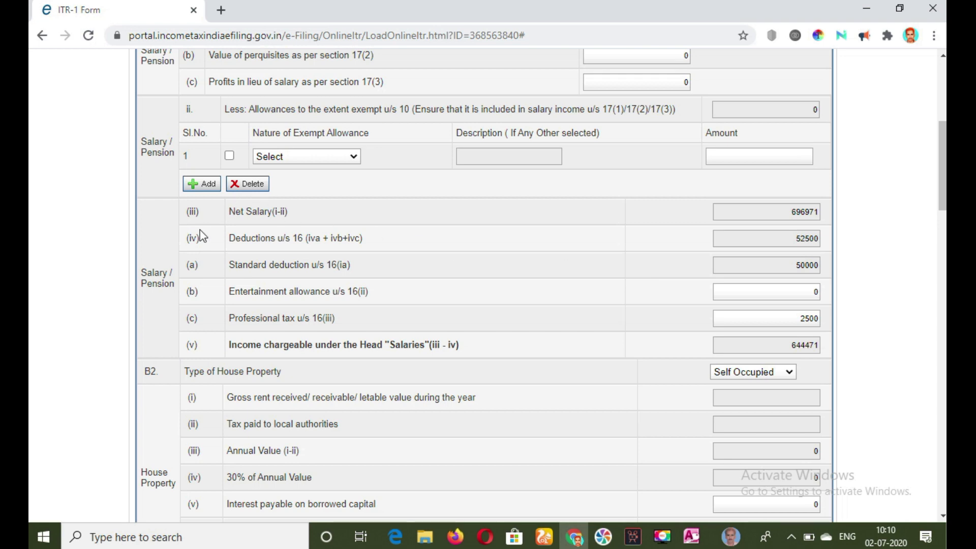
pyautogui.scroll(-5, 786, 315)
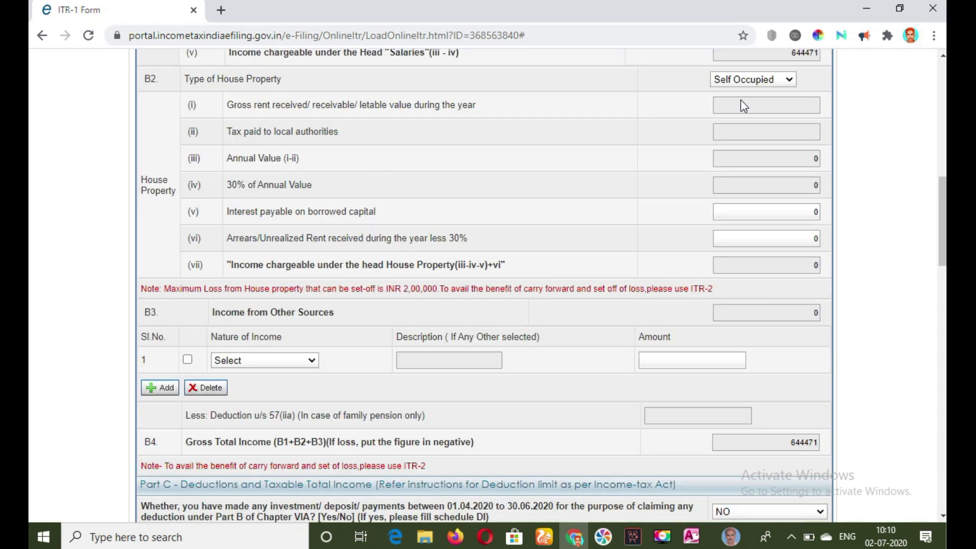
pyautogui.click(790, 81)
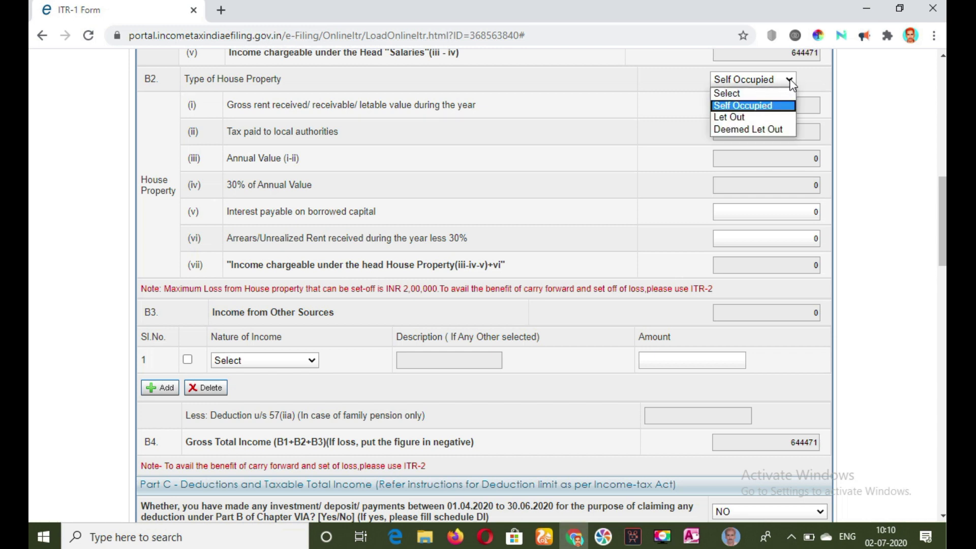
pyautogui.scroll(-1, 569, 210)
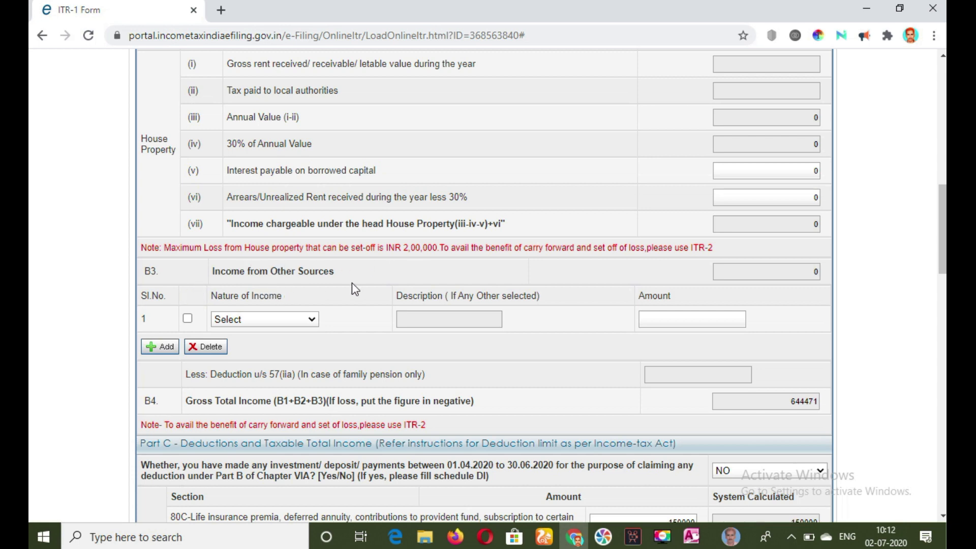
pyautogui.click(312, 319)
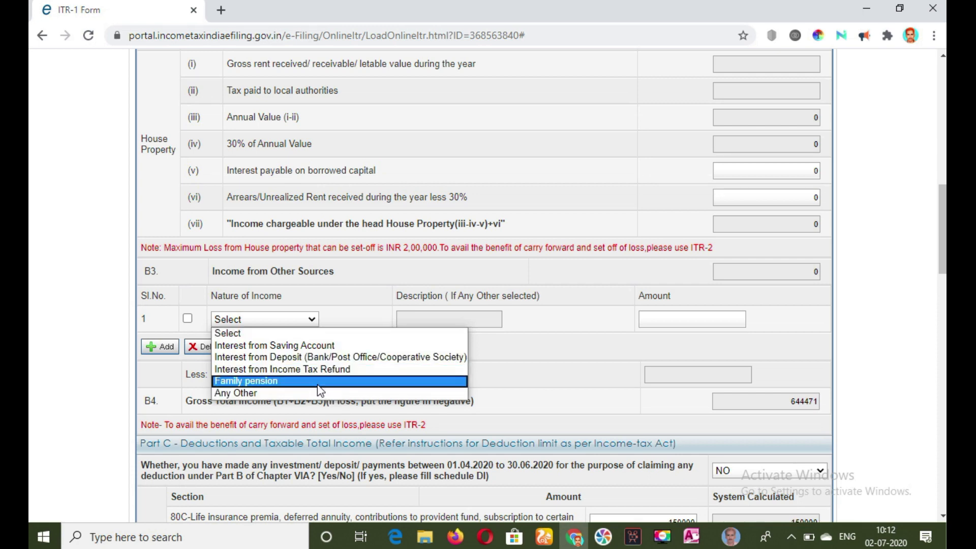
pyautogui.click(528, 322)
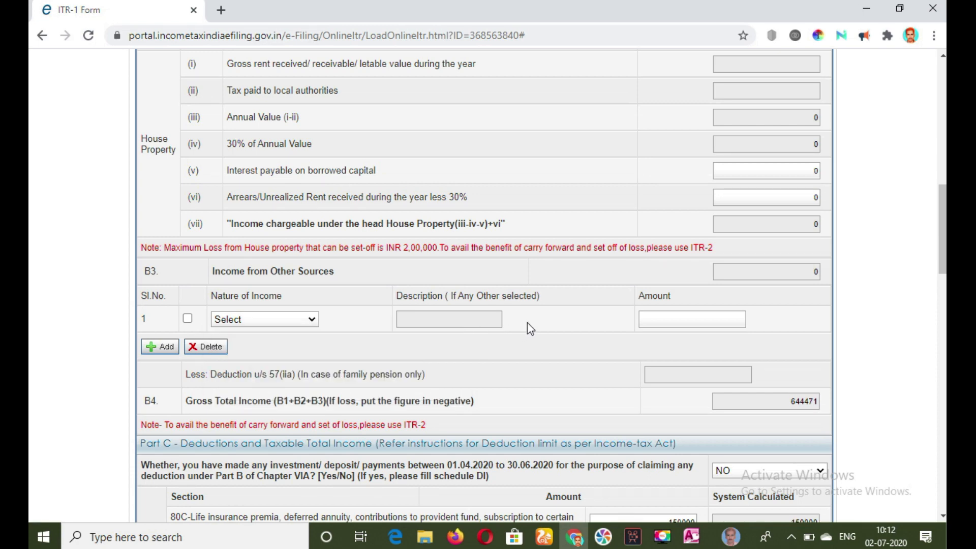
pyautogui.click(663, 314)
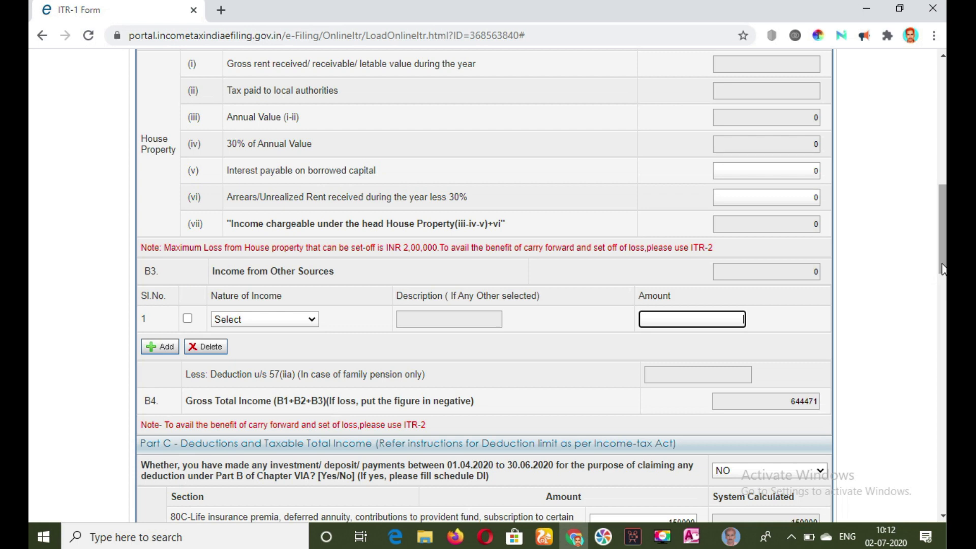
pyautogui.moveTo(942, 268); pyautogui.dragTo(942, 326)
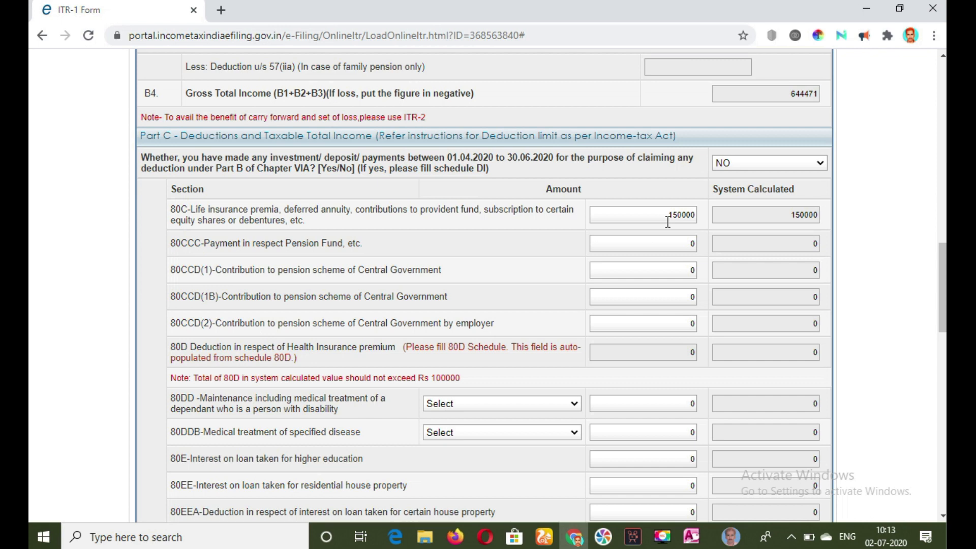
pyautogui.hotkey('alt', 'Tab')
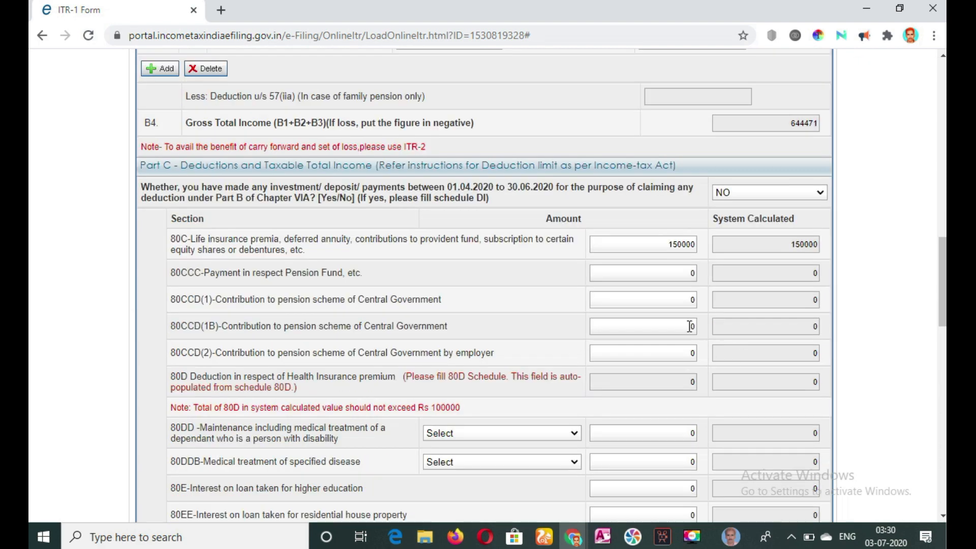
# - Answer YES to the question on Chapter VIA investments made between 01.04.2020 and 30.06.2020, and open Schedule DI
pyautogui.click(820, 192)
pyautogui.click(794, 220)
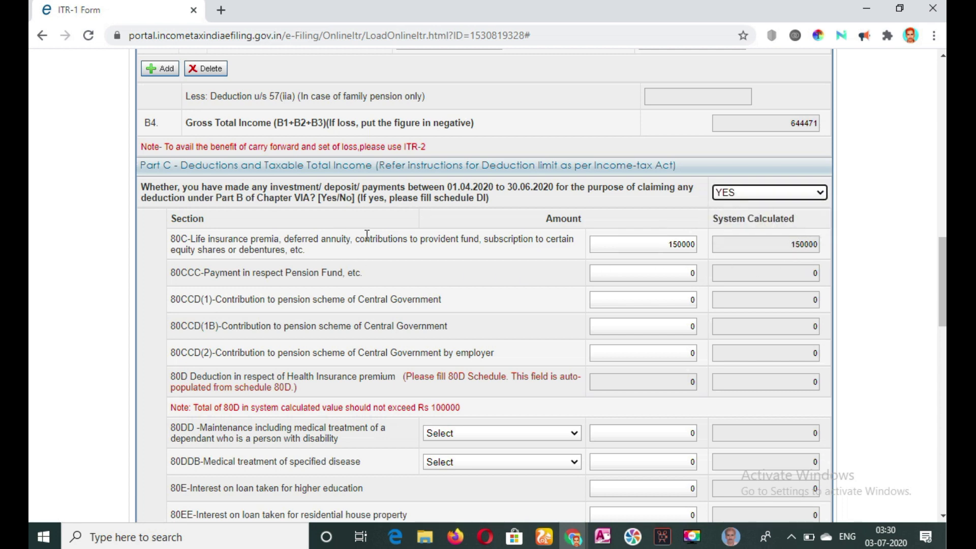
pyautogui.moveTo(939, 284); pyautogui.dragTo(932, 124)
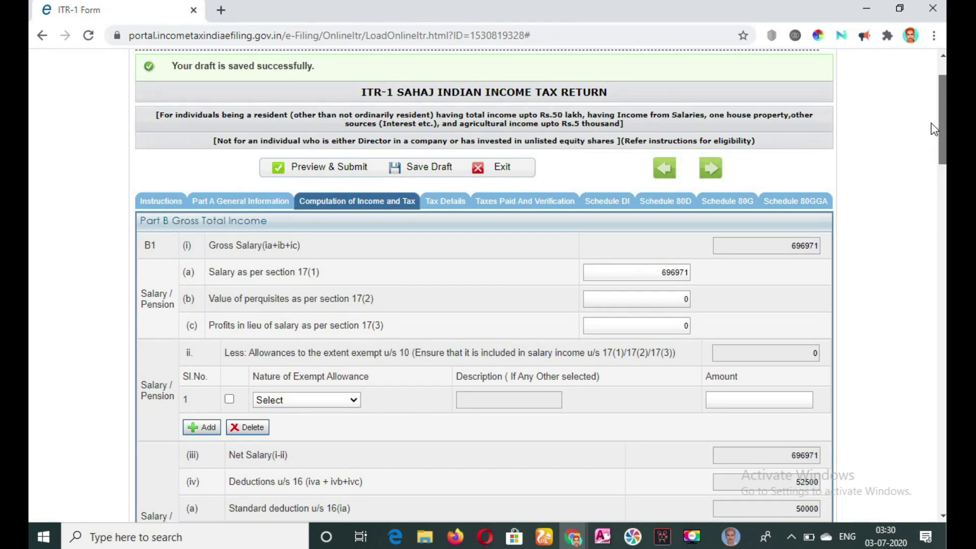
pyautogui.click(607, 203)
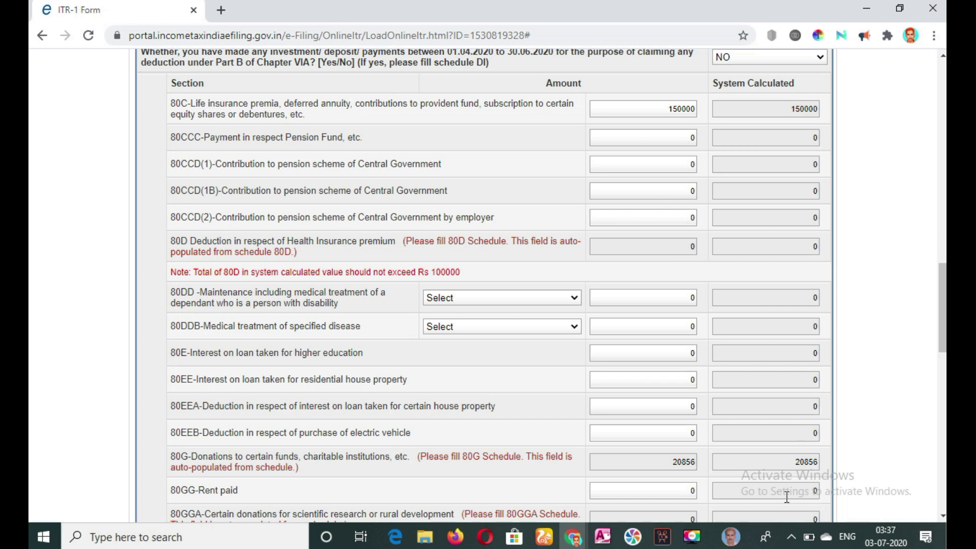
pyautogui.click(693, 538)
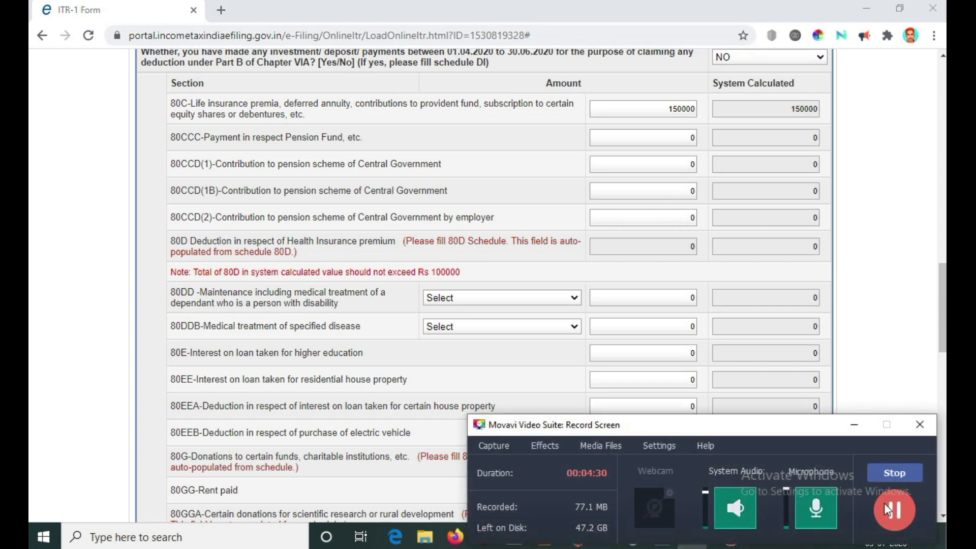
pyautogui.click(854, 425)
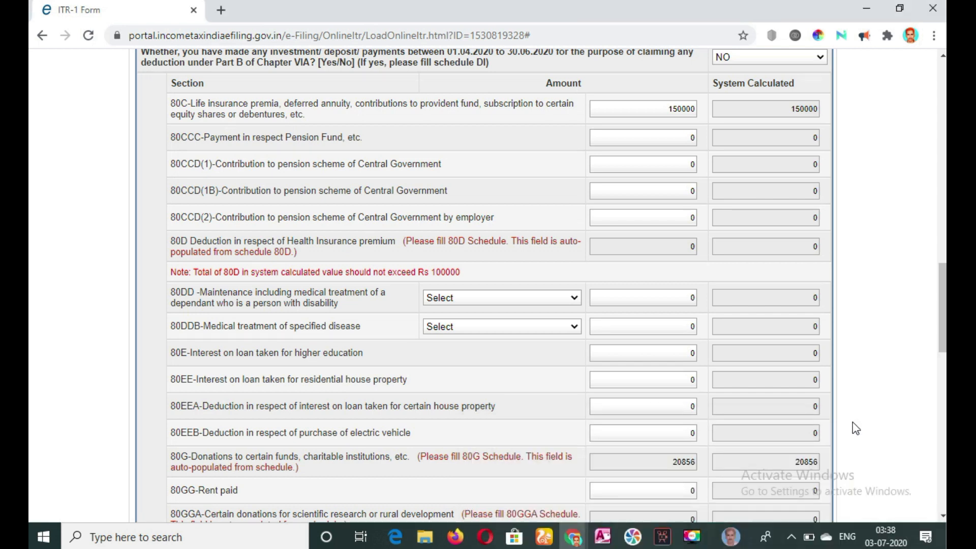
# - Review the health insurance fields of Schedule 80D from the 80D deduction row, and return to Computation of Income and Tax
pyautogui.scroll(-1, 625, 250)
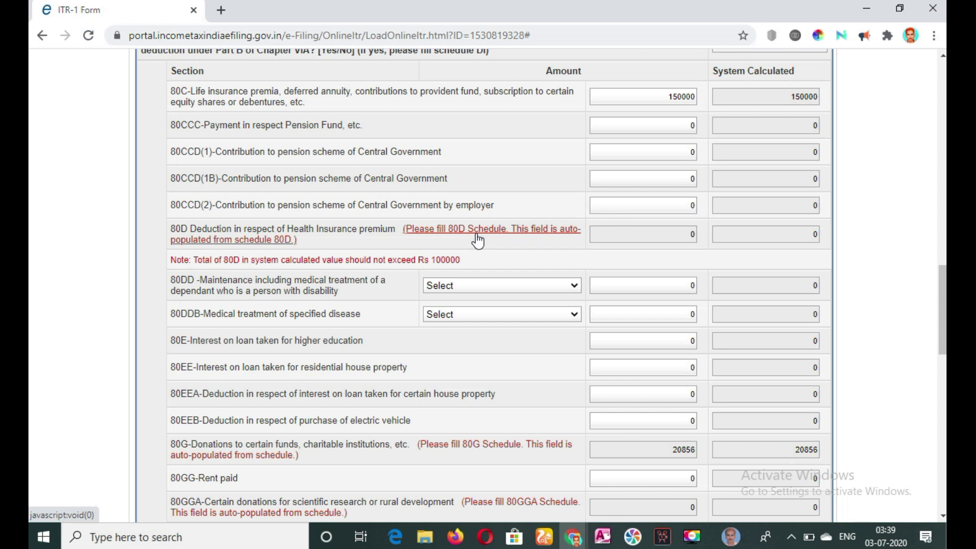
pyautogui.click(454, 234)
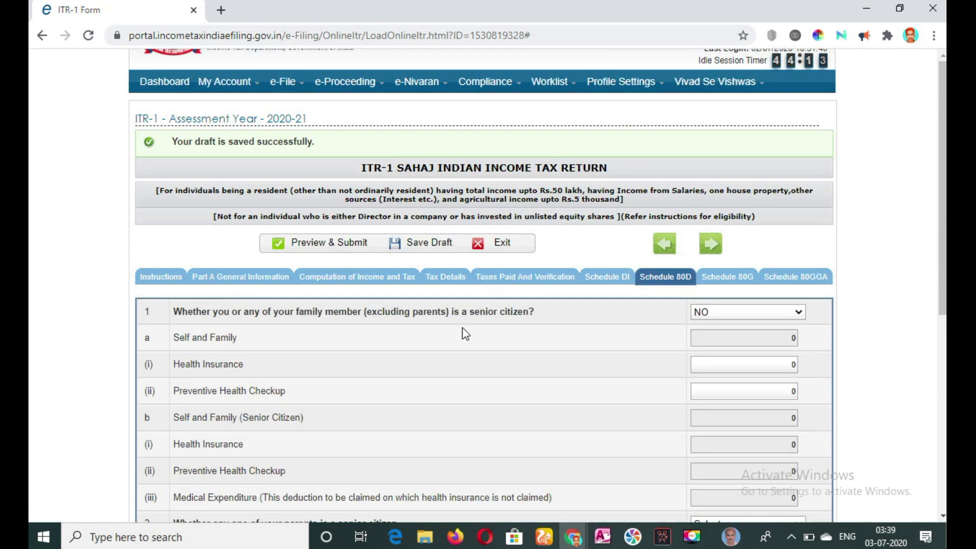
pyautogui.scroll(-7, 461, 327)
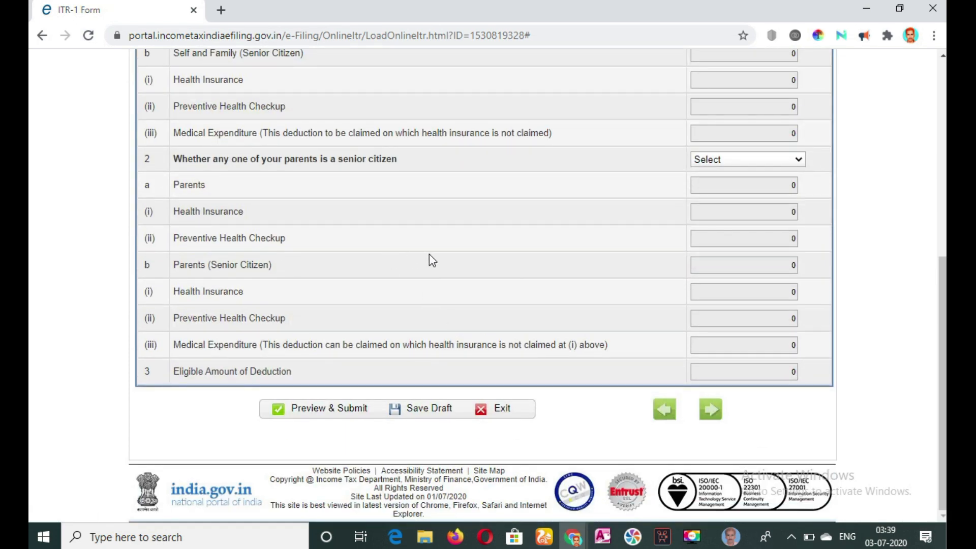
pyautogui.scroll(7, 429, 257)
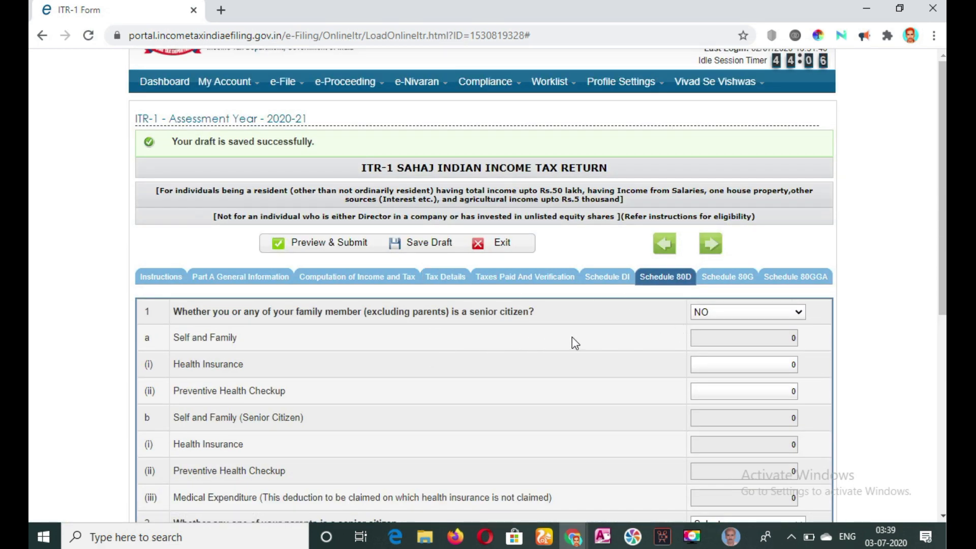
pyautogui.click(364, 280)
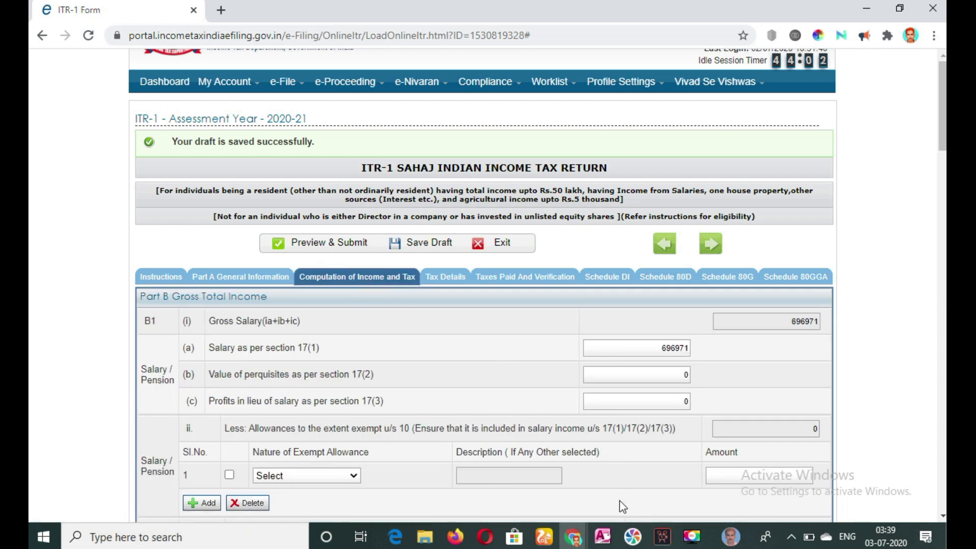
pyautogui.click(692, 538)
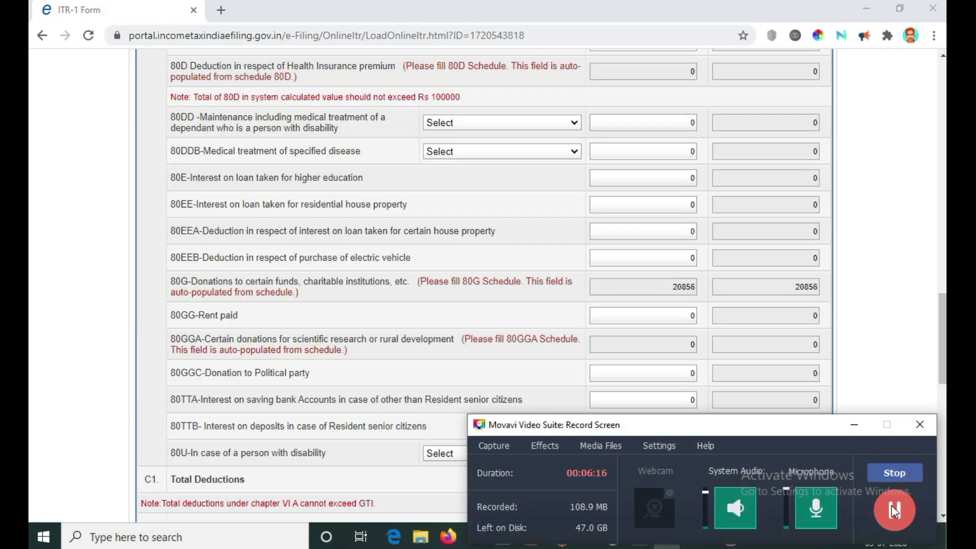
pyautogui.click(854, 425)
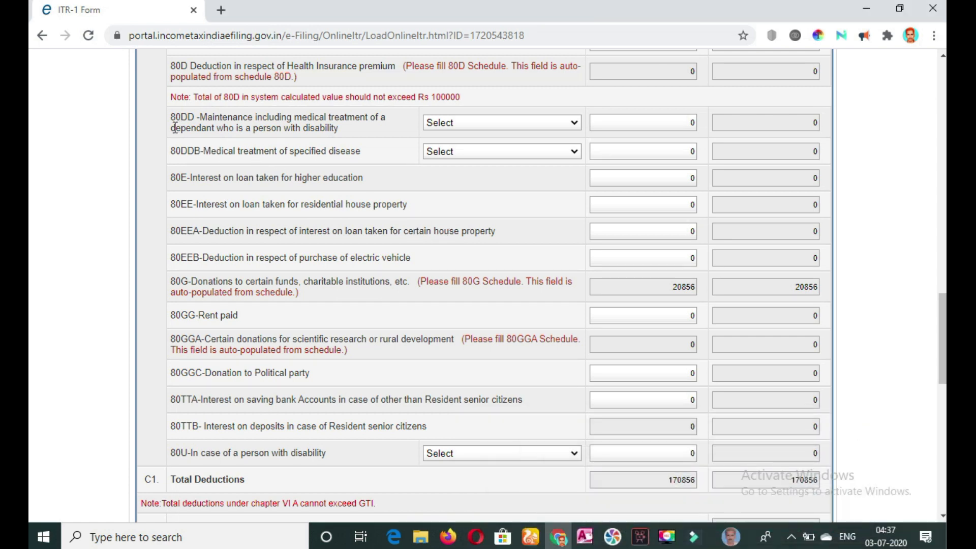
# - Examine the disability options and maximum limits for the 80DD dependant maintenance deduction without choosing one
pyautogui.moveTo(570, 129)
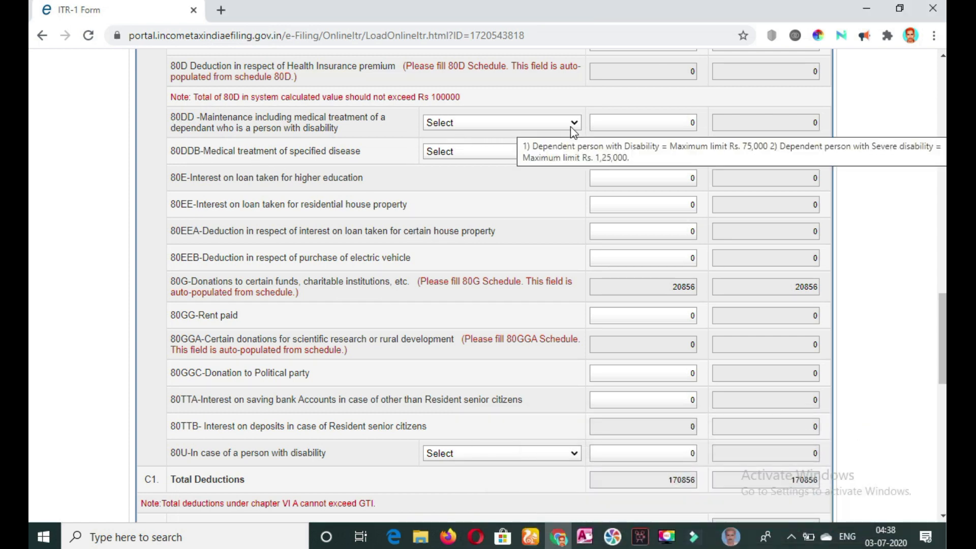
pyautogui.click(574, 128)
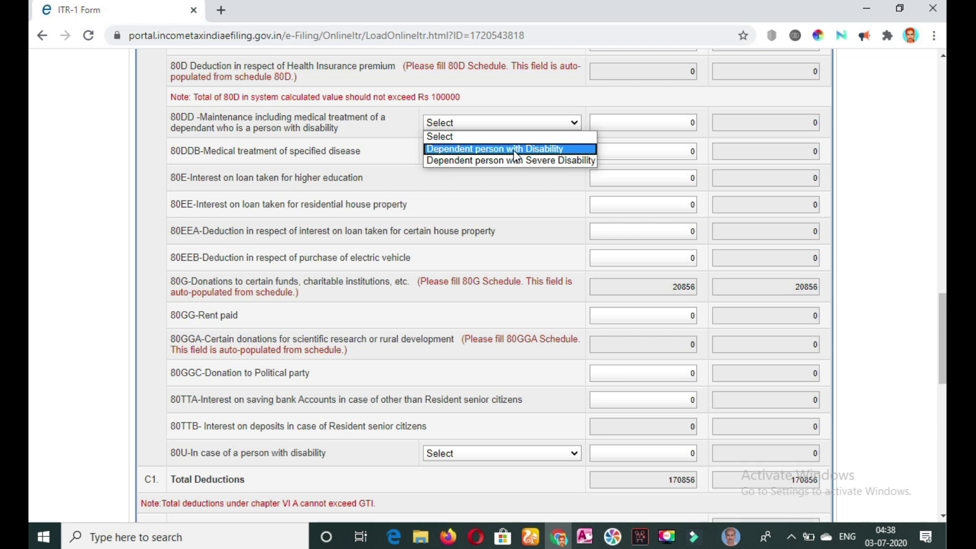
pyautogui.click(540, 187)
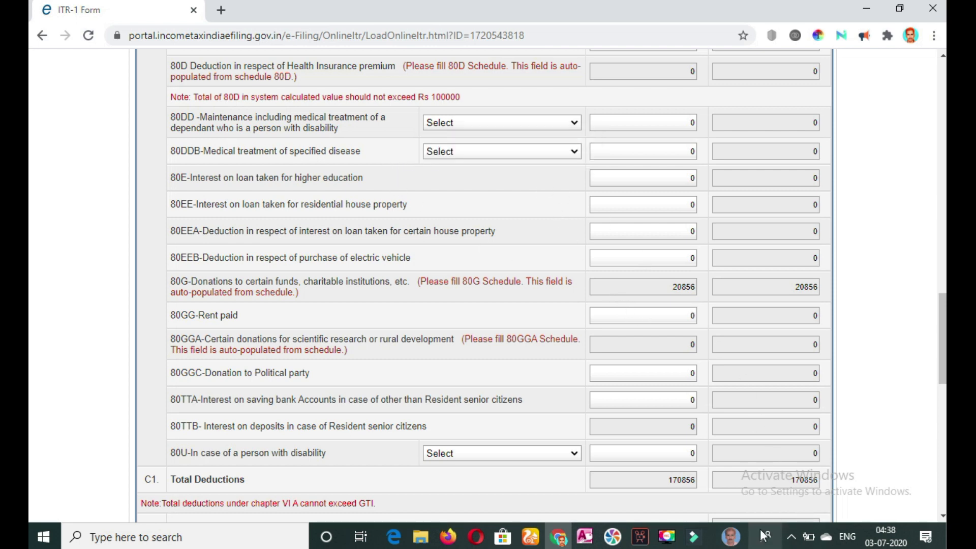
pyautogui.click(670, 538)
pyautogui.click(842, 433)
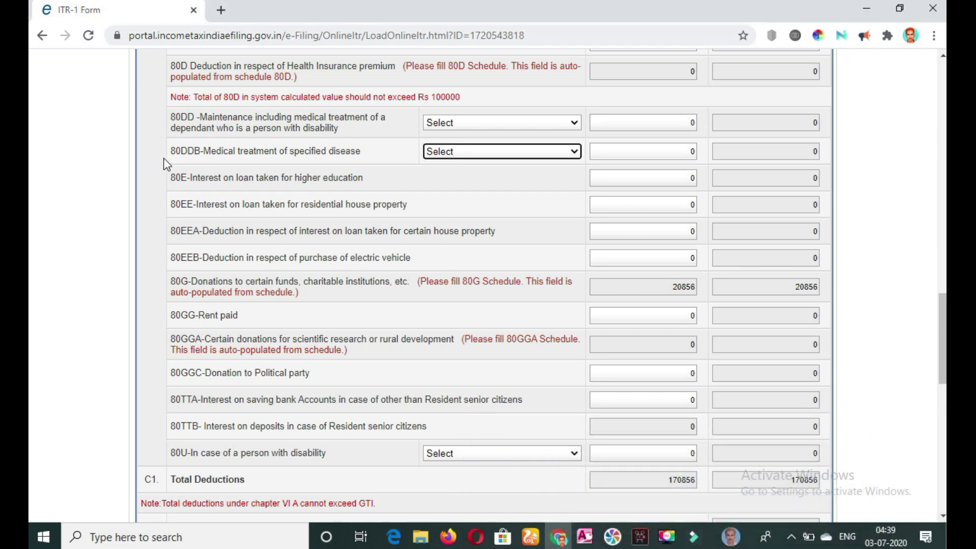
# - Show the category options for the 80DDB medical treatment of specified disease deduction without choosing one
pyautogui.click(519, 151)
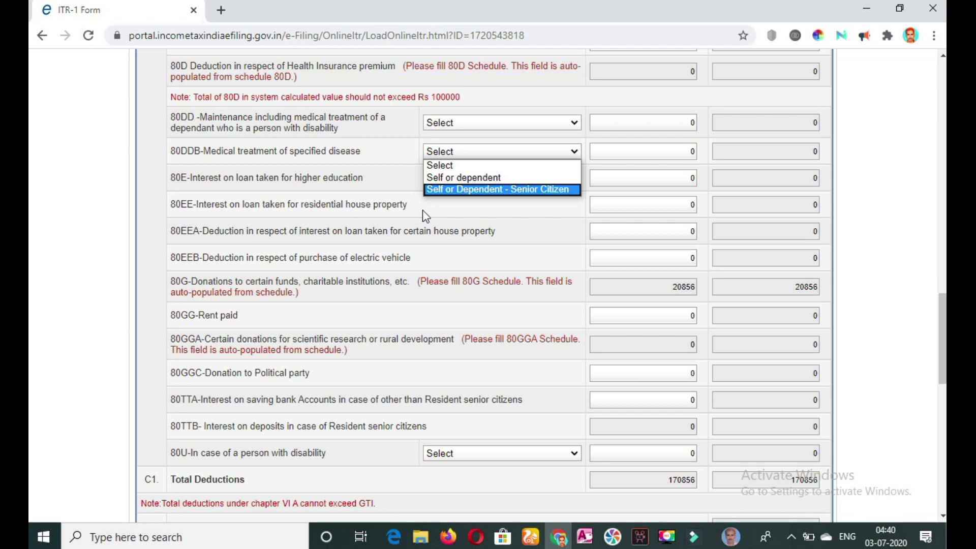
pyautogui.click(669, 536)
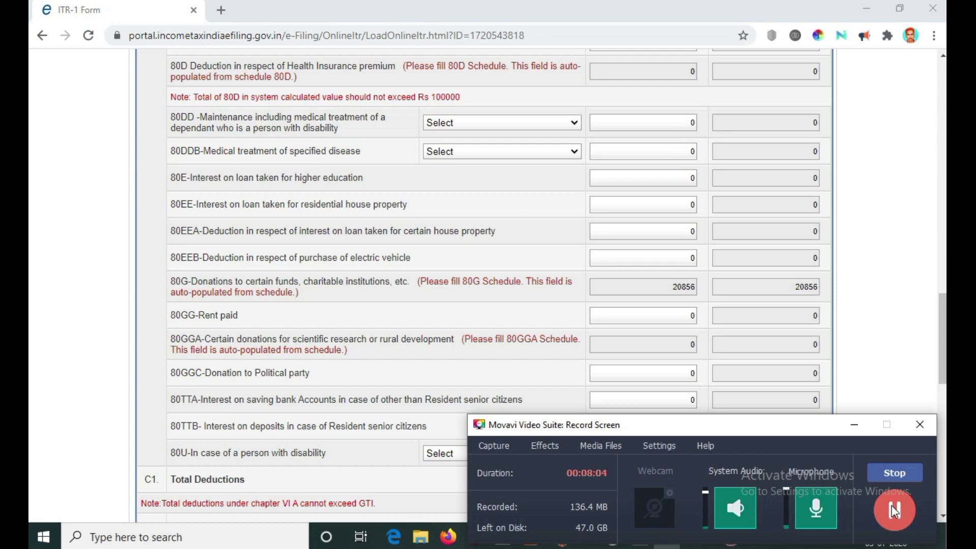
pyautogui.click(896, 509)
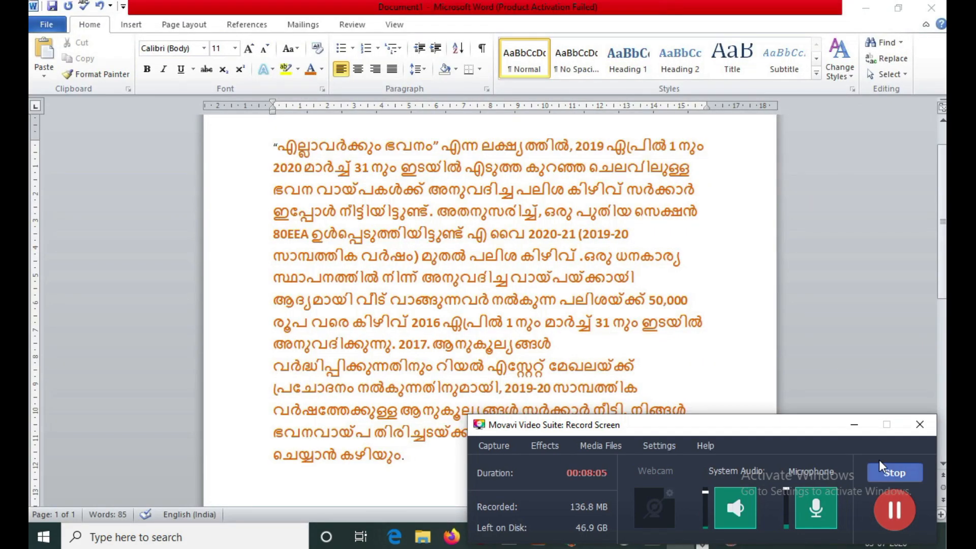
pyautogui.click(853, 425)
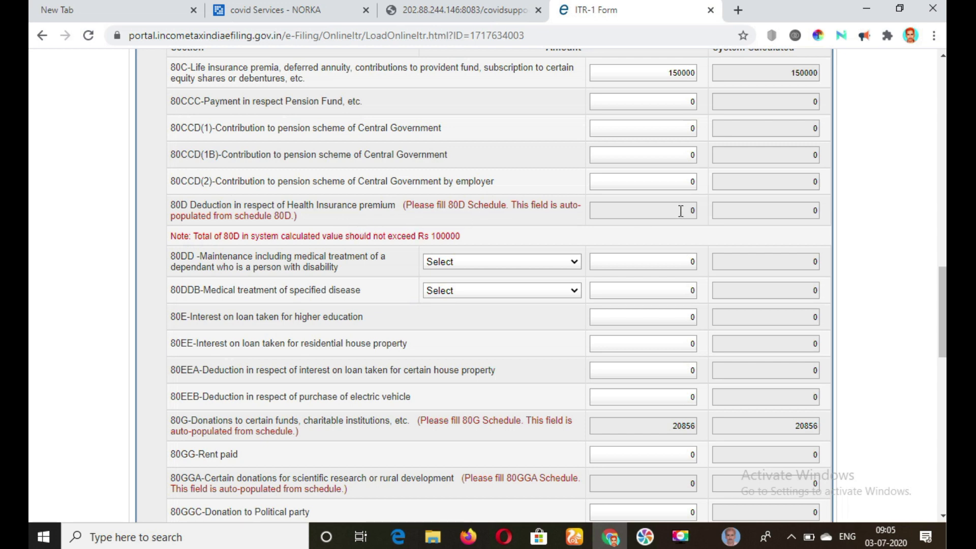
# - Open Schedule 80D from the 80D deduction row and check its family senior citizen question
pyautogui.click(490, 209)
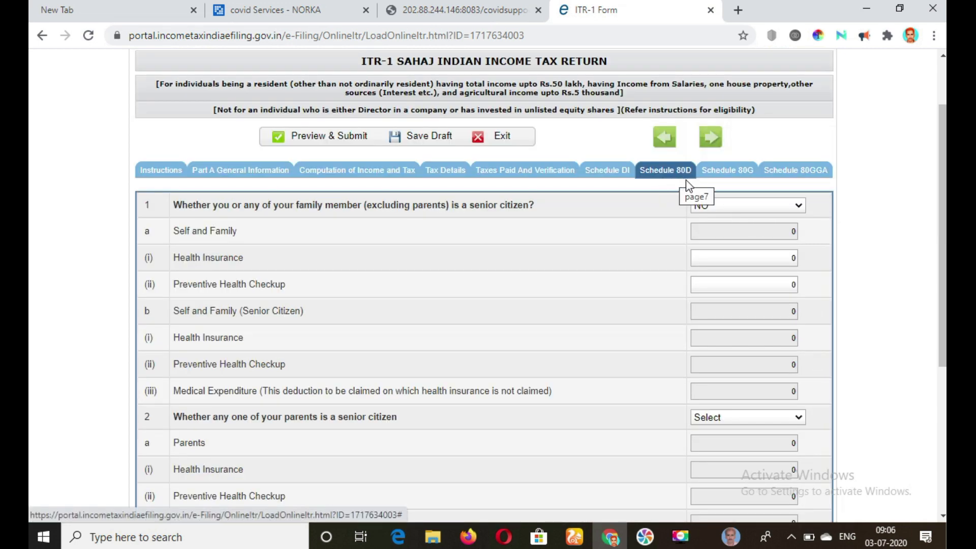
pyautogui.click(785, 206)
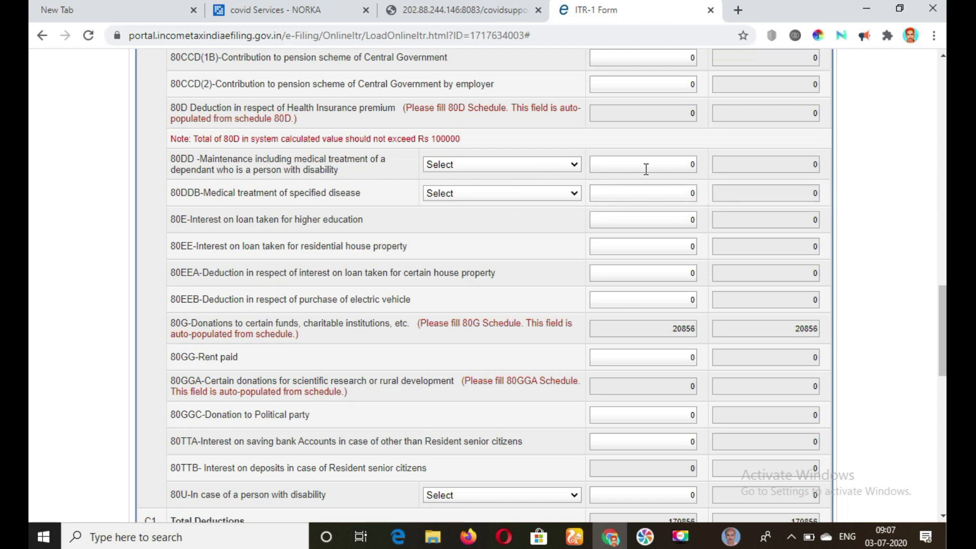
# - Review the 80DD disability options and the 80DDB categories with their maximum limits in Computation of Income and Tax
pyautogui.click(574, 166)
pyautogui.moveTo(520, 202)
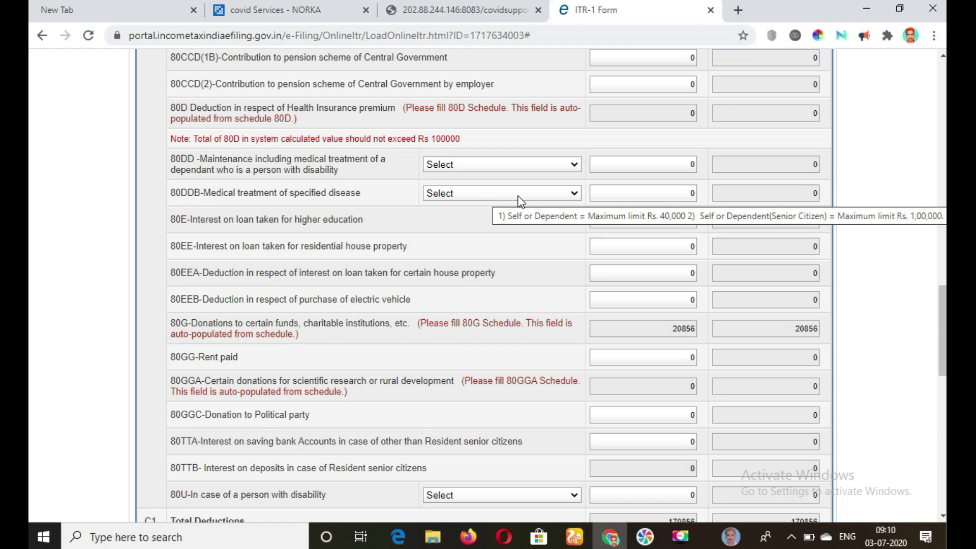
pyautogui.click(520, 202)
pyautogui.click(238, 231)
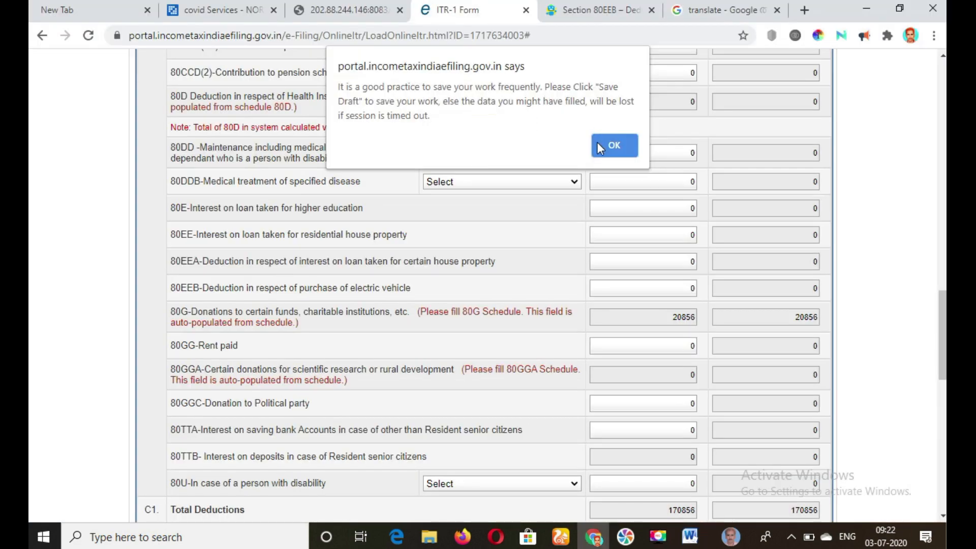
# - Dismiss the save reminder, then review the Schedule 80G donation tables from the 80G deduction row and return to Computation of Income and Tax
pyautogui.click(596, 142)
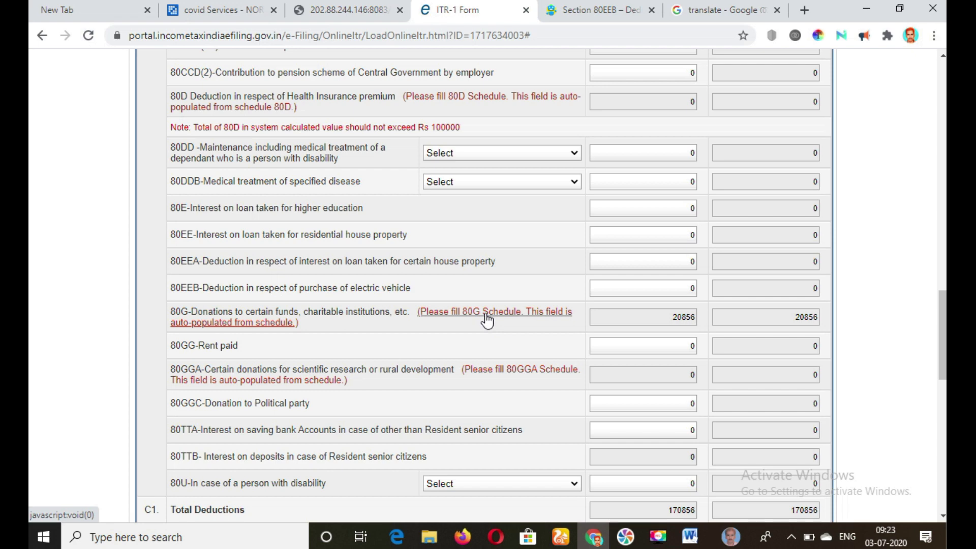
pyautogui.doubleClick(486, 314)
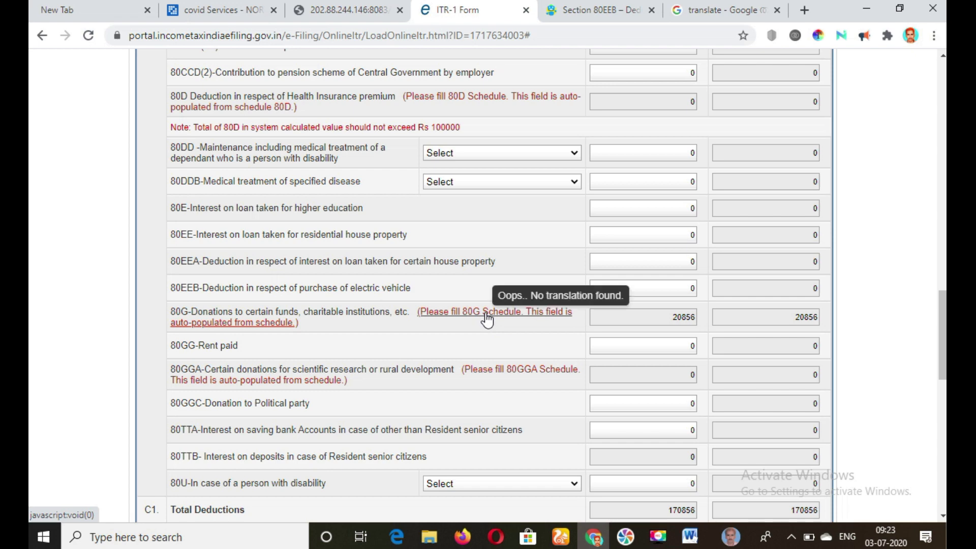
pyautogui.click(485, 315)
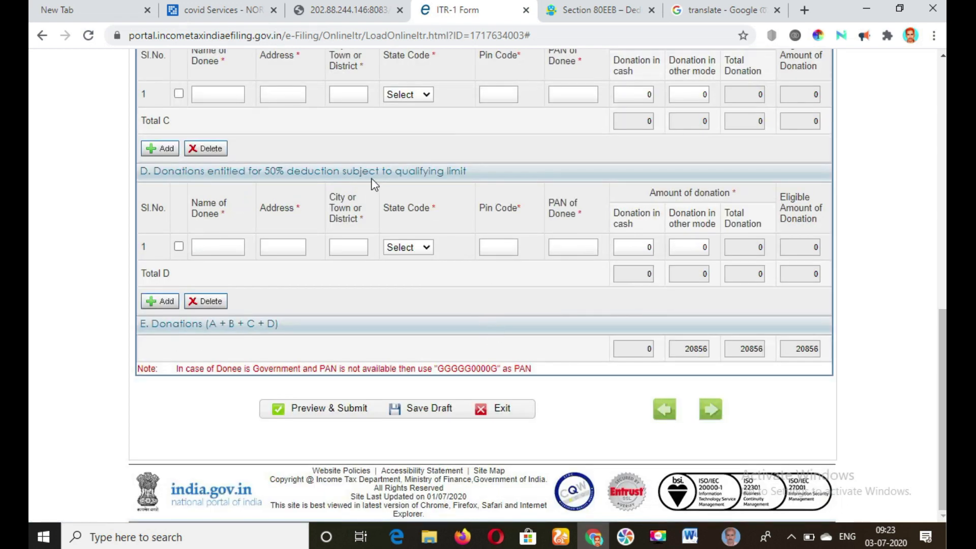
pyautogui.moveTo(942, 325); pyautogui.dragTo(917, 110)
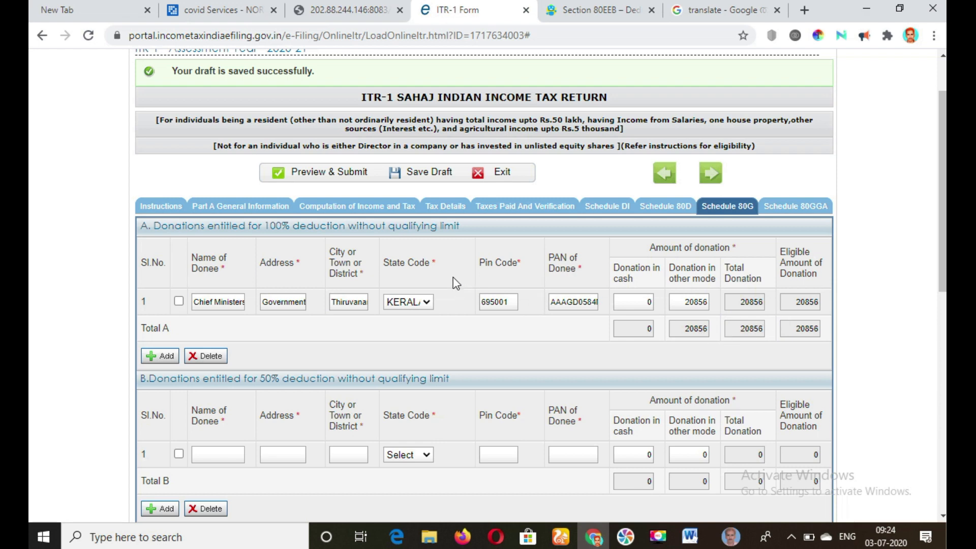
pyautogui.click(345, 211)
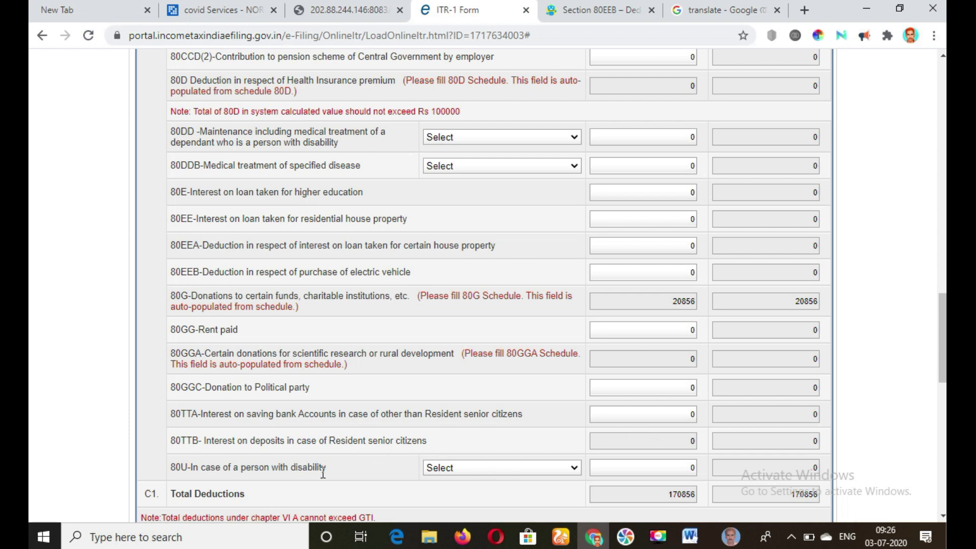
# - Check the 80U disability options and close the list without choosing one
pyautogui.click(573, 467)
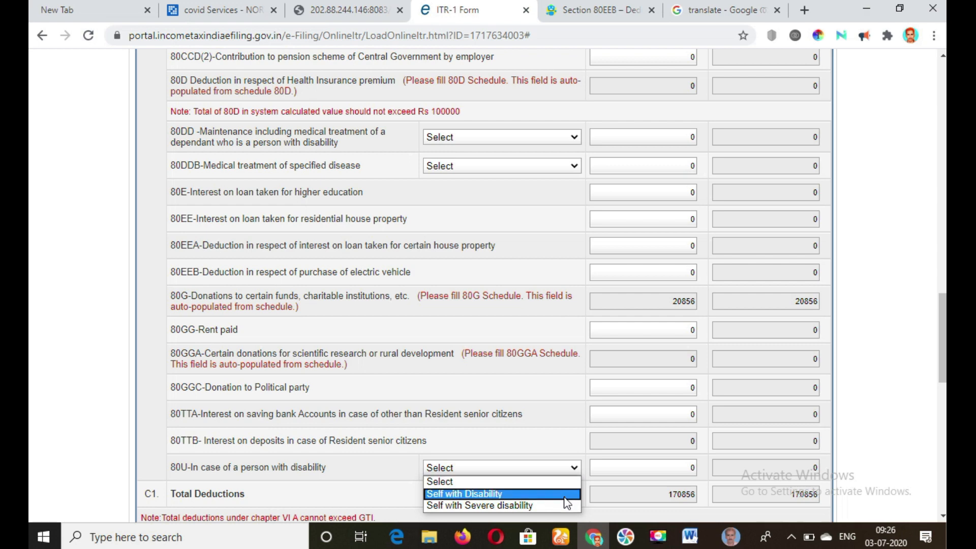
pyautogui.click(859, 480)
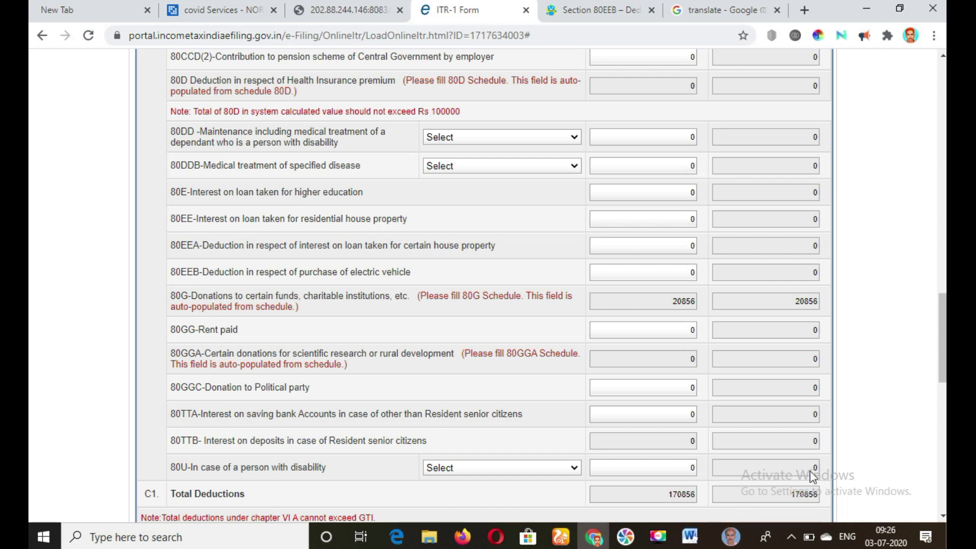
# - Examine the total deductions, total income, exempt income table and Part D computation of tax payable
pyautogui.moveTo(944, 373); pyautogui.dragTo(943, 440)
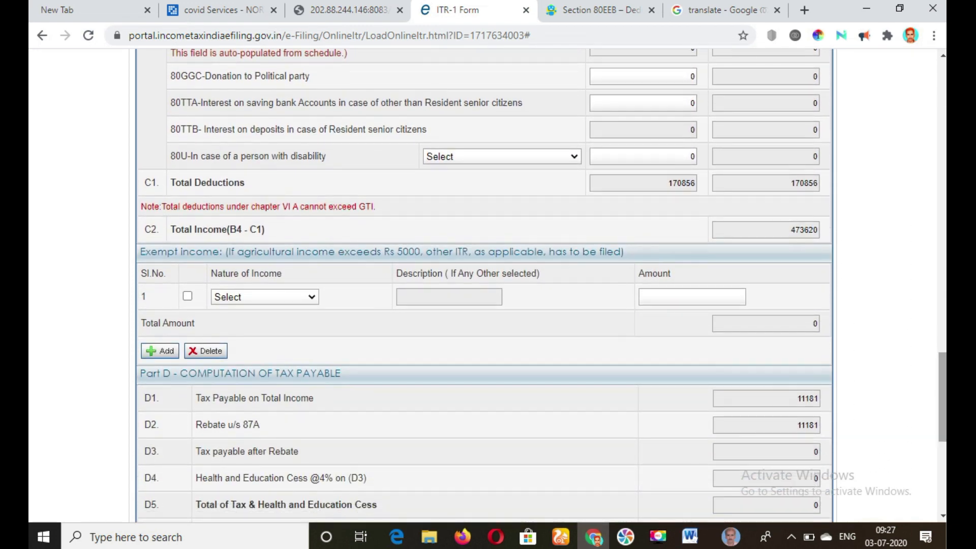
pyautogui.scroll(-7, 425, 413)
pyautogui.click(422, 411)
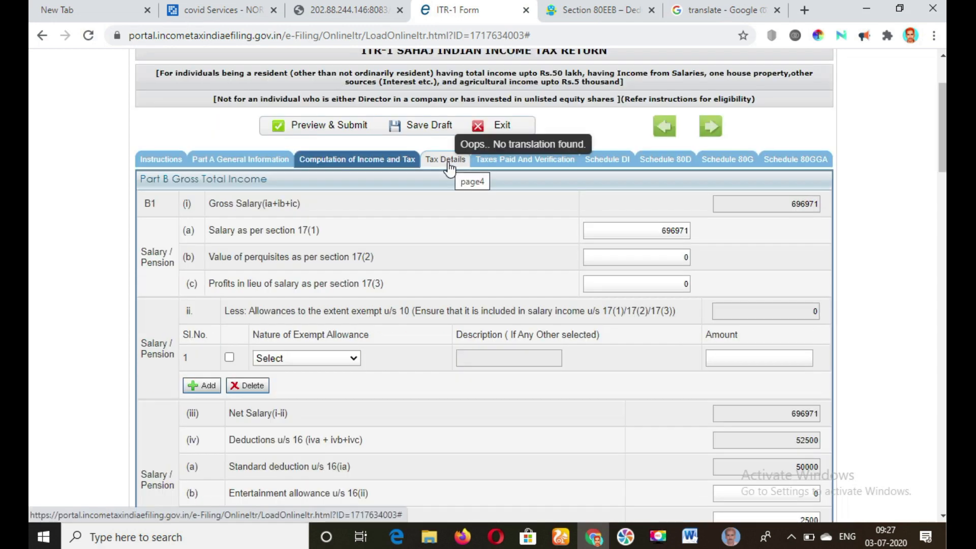
# - Review the TDS schedules in Tax Details and the bank account and declaration sections in Taxes Paid and Verification
pyautogui.click(449, 166)
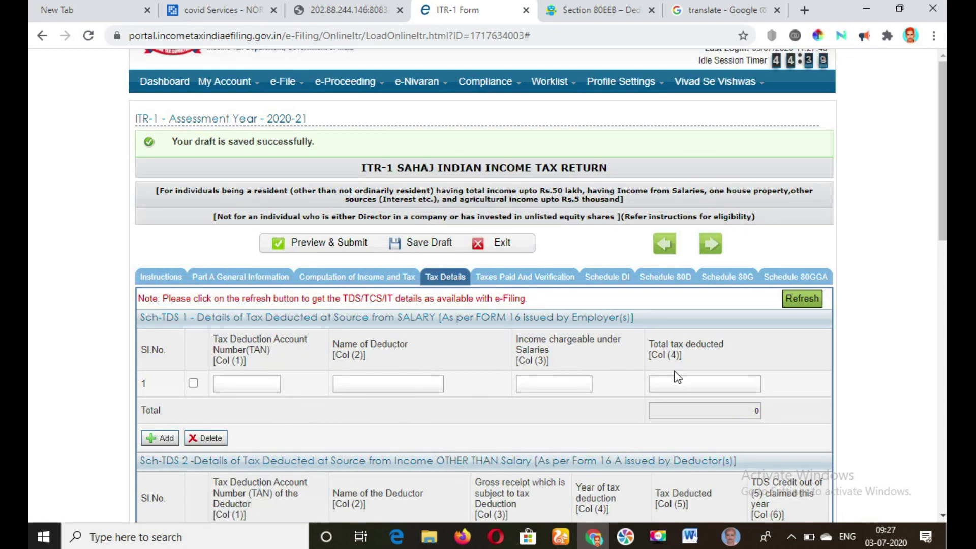
pyautogui.moveTo(943, 194); pyautogui.dragTo(943, 388)
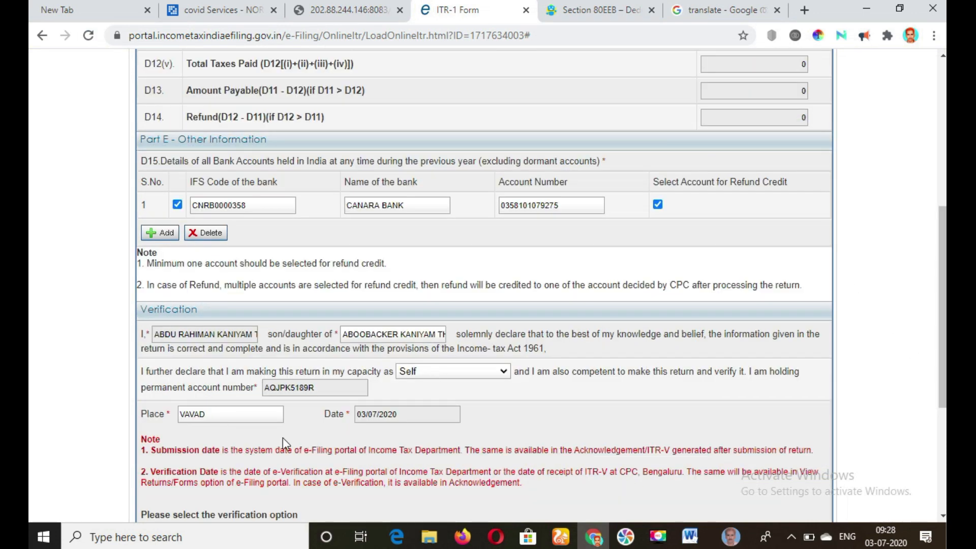
pyautogui.scroll(-4, 935, 309)
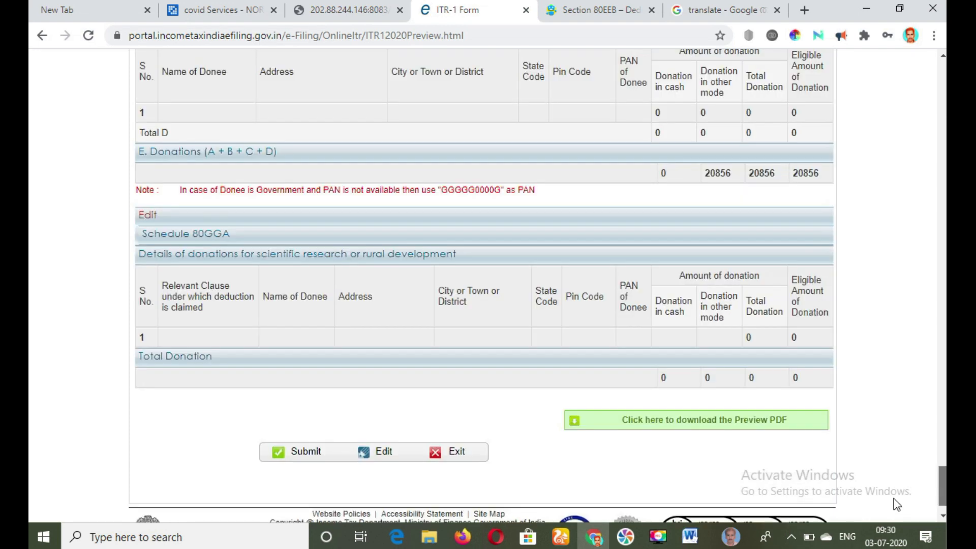
# - Submit the previewed ITR-1 return from the end of the preview to bring up the return verification options
pyautogui.moveTo(895, 498); pyautogui.dragTo(896, 496)
pyautogui.click(305, 496)
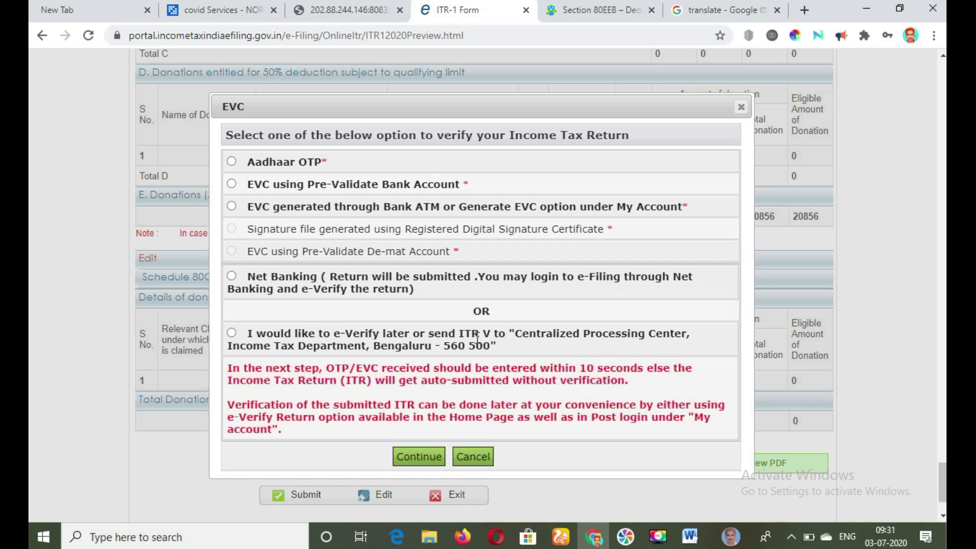
pyautogui.click(659, 537)
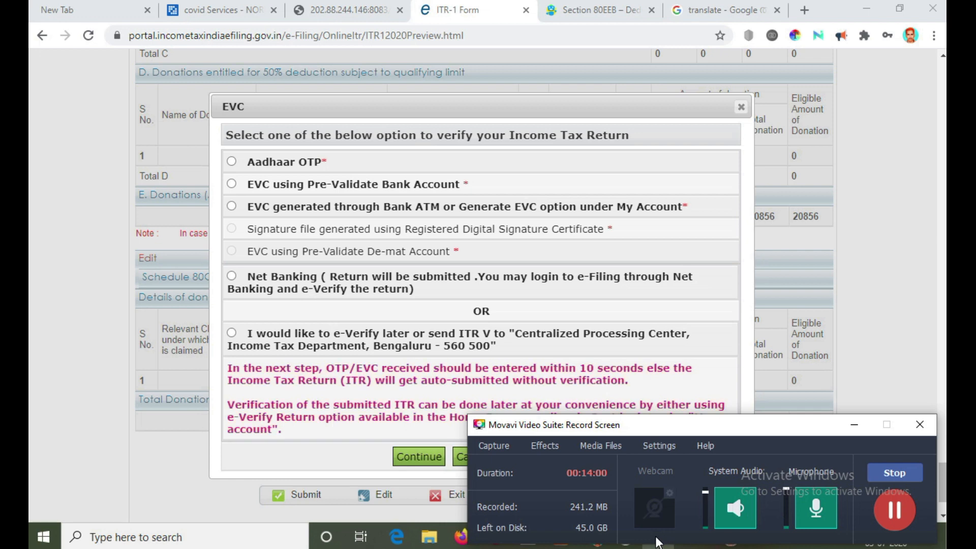
pyautogui.click(854, 426)
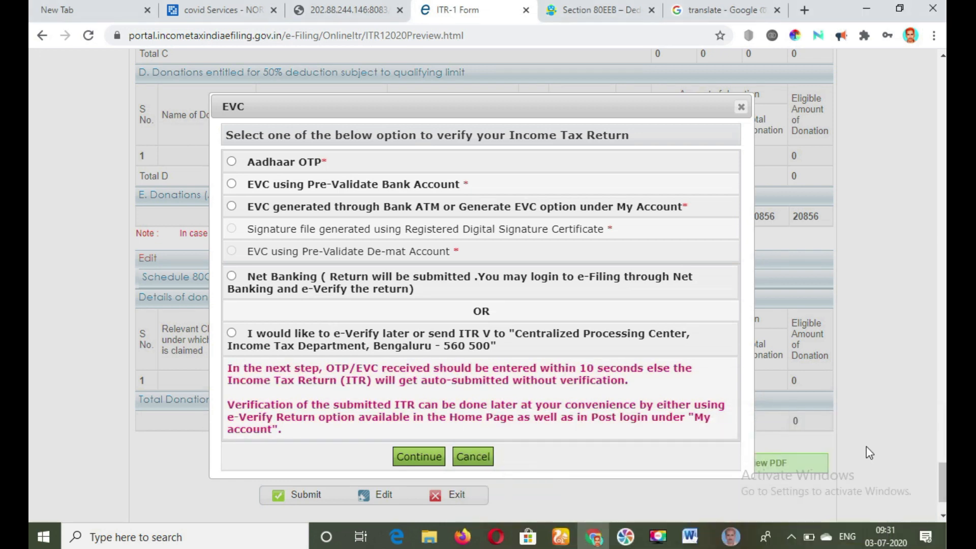